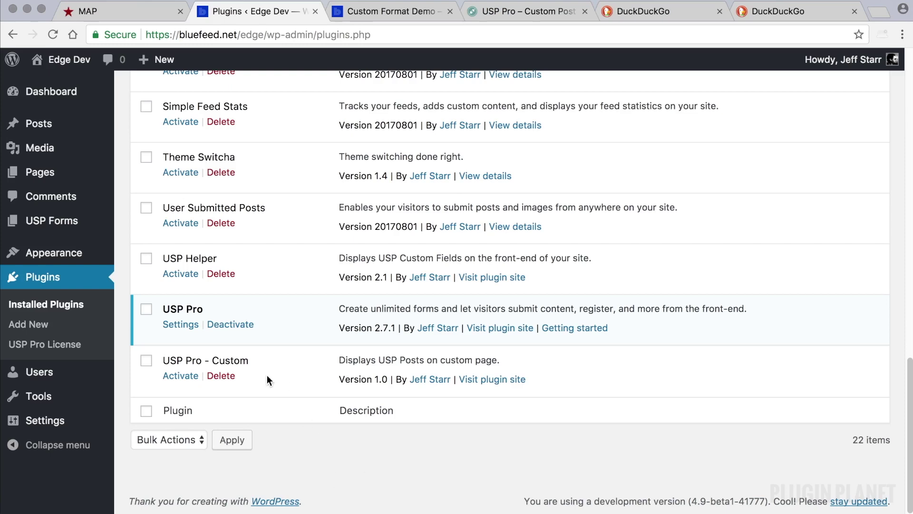
# Highlight USP Pro in the Plugins list, then switch to the USP Pro – Custom Post Status guide
pyautogui.tripleClick(204, 308)
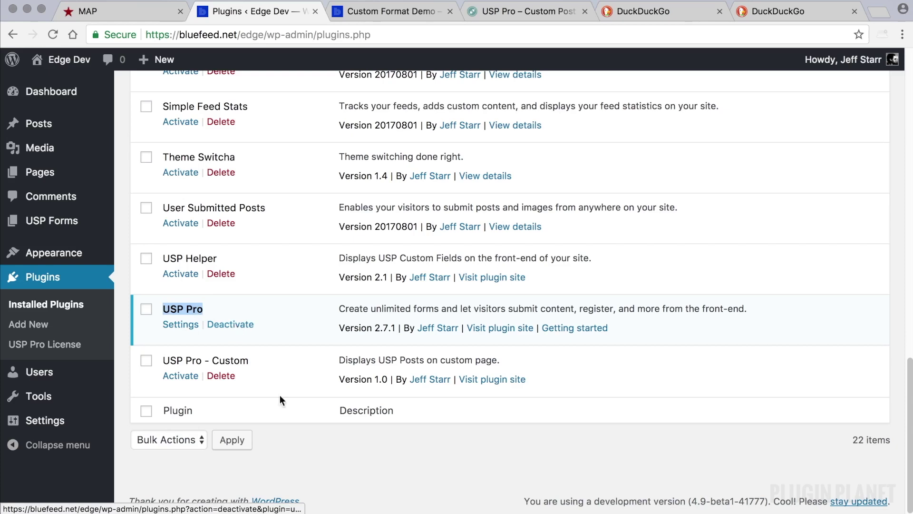
pyautogui.click(400, 453)
pyautogui.click(534, 10)
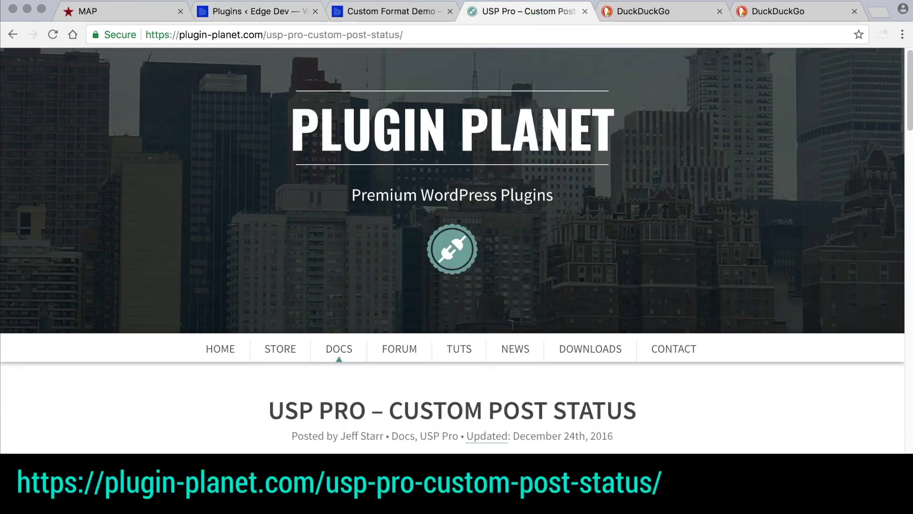
# Scroll the Plugin Planet guide down to the Global and Local Post Status sections
pyautogui.click(417, 33)
pyautogui.scroll(-5, 664, 321)
pyautogui.scroll(-2, 665, 322)
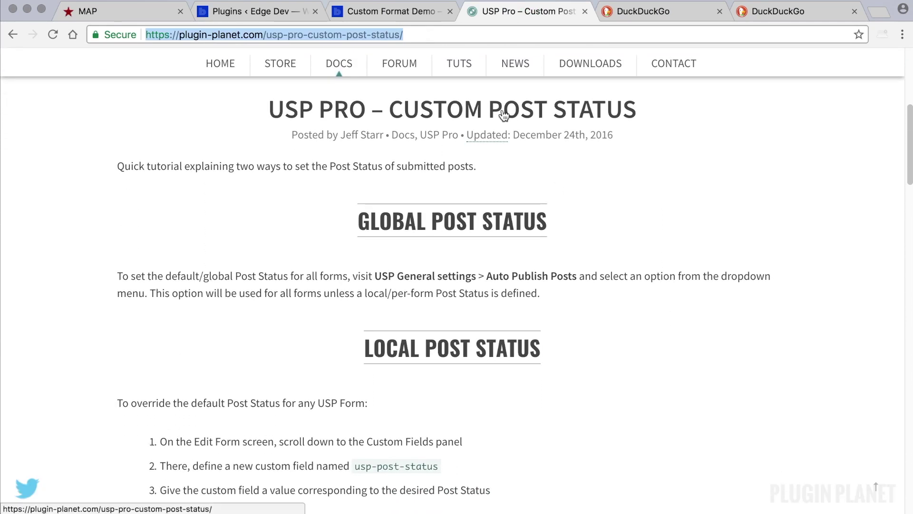
pyautogui.click(609, 349)
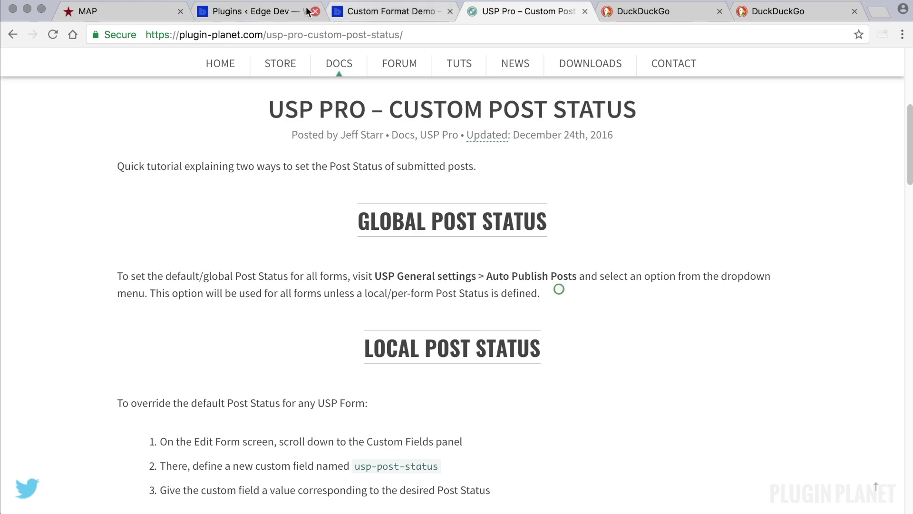
# Go to the USP Pro settings page and locate the Default Post Status setting
pyautogui.click(267, 10)
pyautogui.moveTo(96, 428)
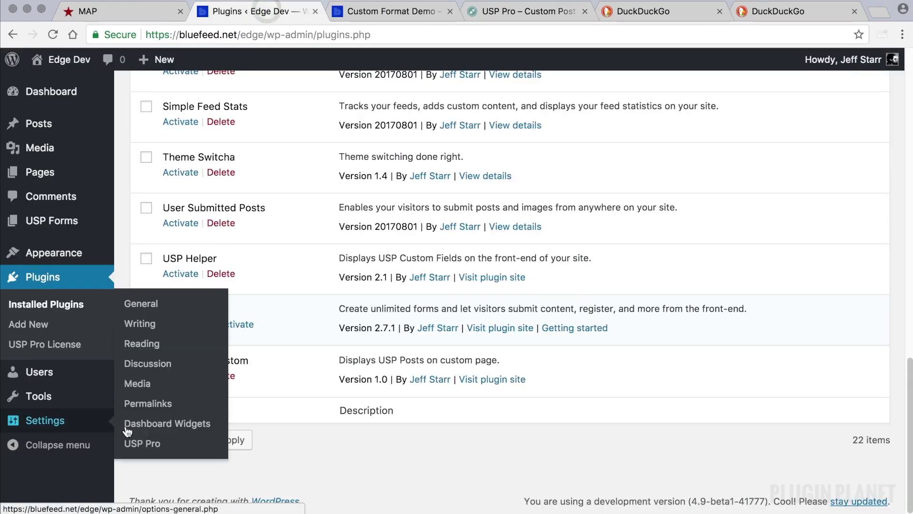
pyautogui.click(136, 499)
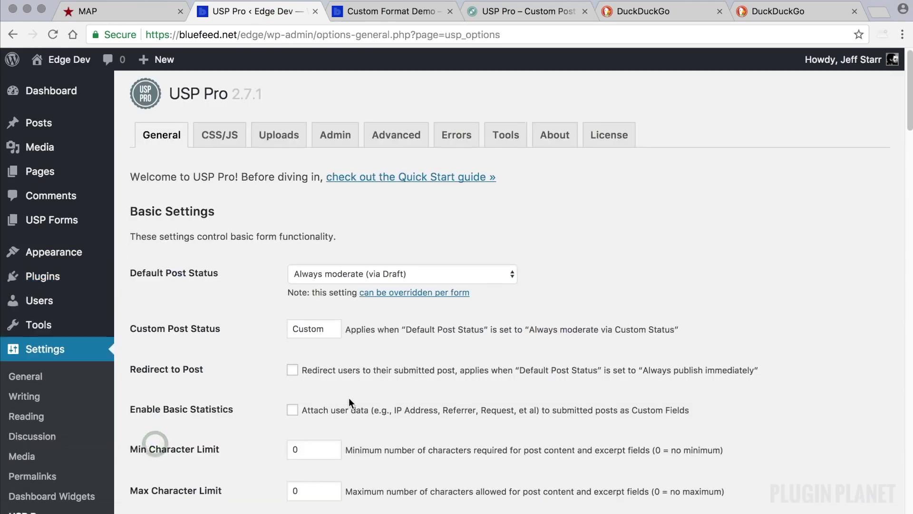
pyautogui.scroll(-3, 349, 397)
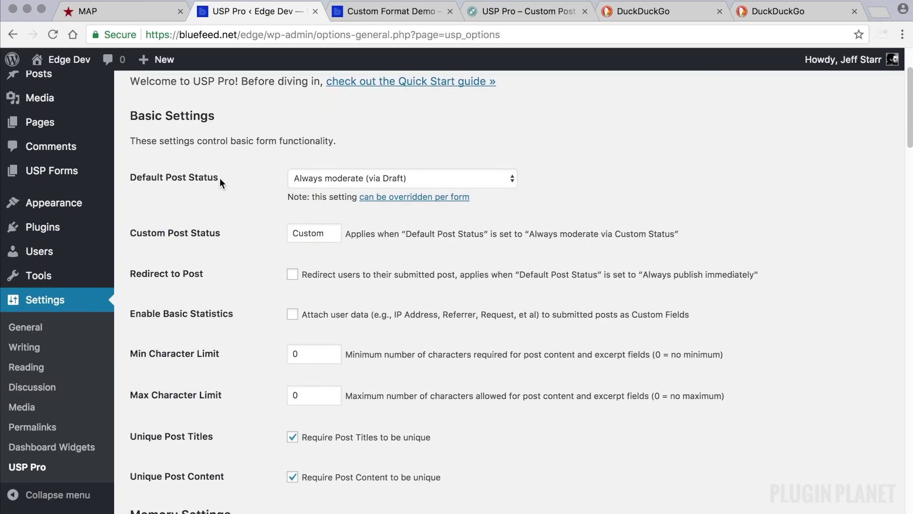
pyautogui.moveTo(217, 176); pyautogui.dragTo(155, 180)
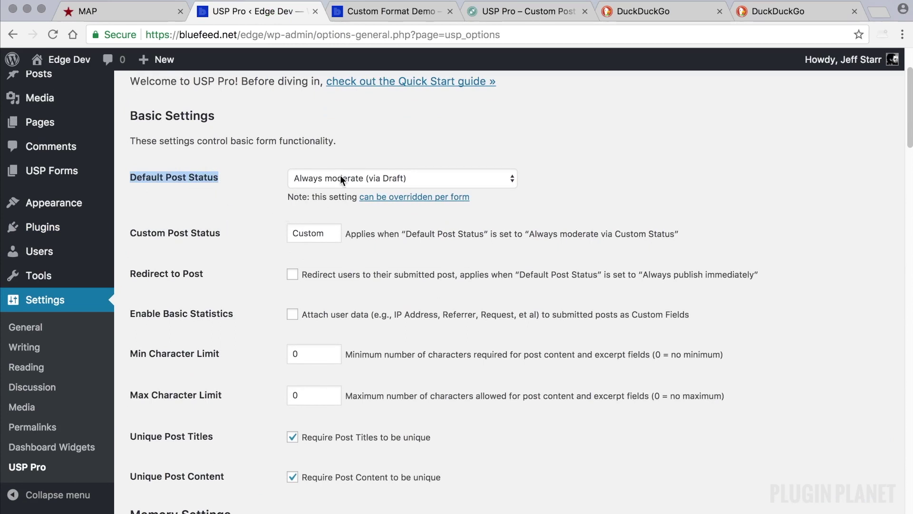
# Open the per-form override docs link separately, close that duplicate, and show the Default Post Status choices
pyautogui.rightClick(394, 202)
pyautogui.click(495, 147)
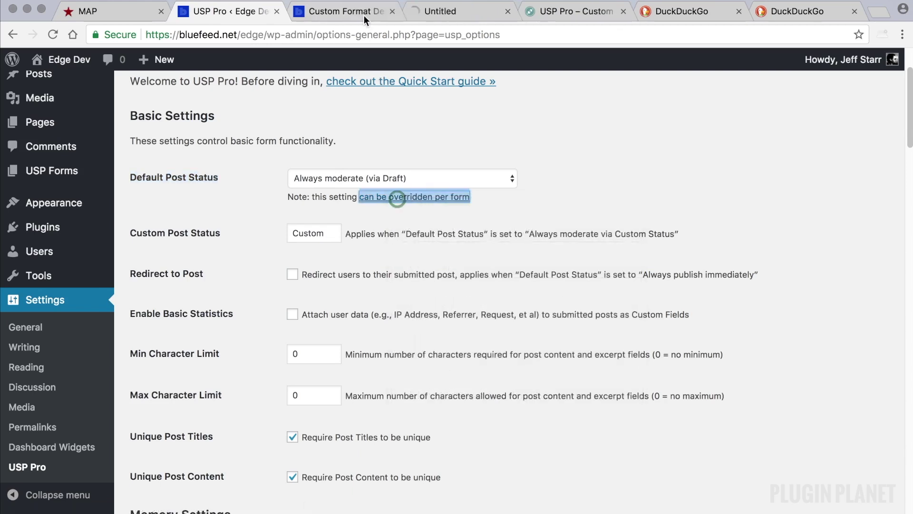
pyautogui.click(474, 16)
pyautogui.click(508, 11)
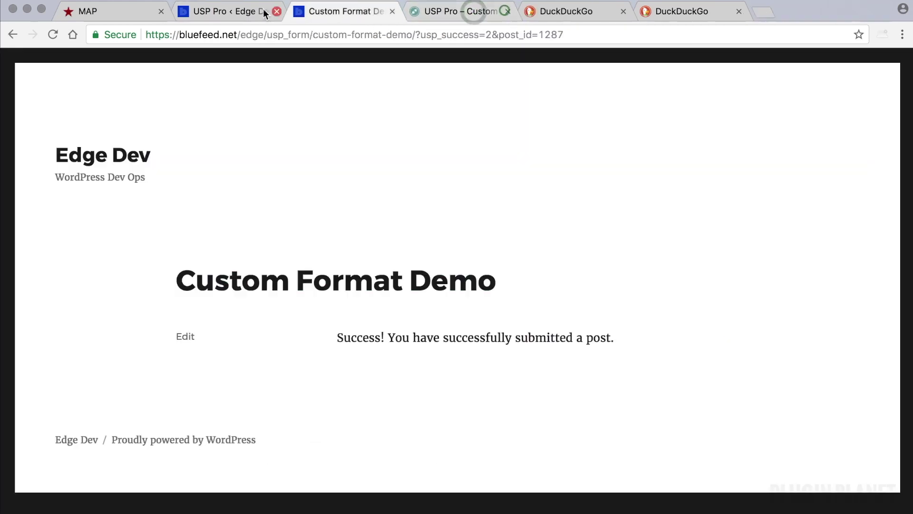
pyautogui.click(236, 9)
pyautogui.click(405, 178)
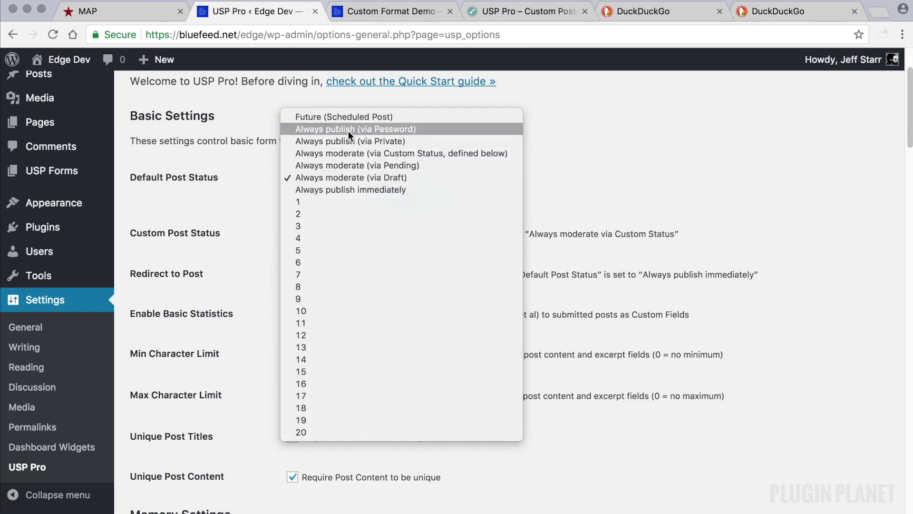
# Choose 'Always moderate (via Custom Status, defined below)' and confirm Custom Post Status reads Custom
pyautogui.click(349, 177)
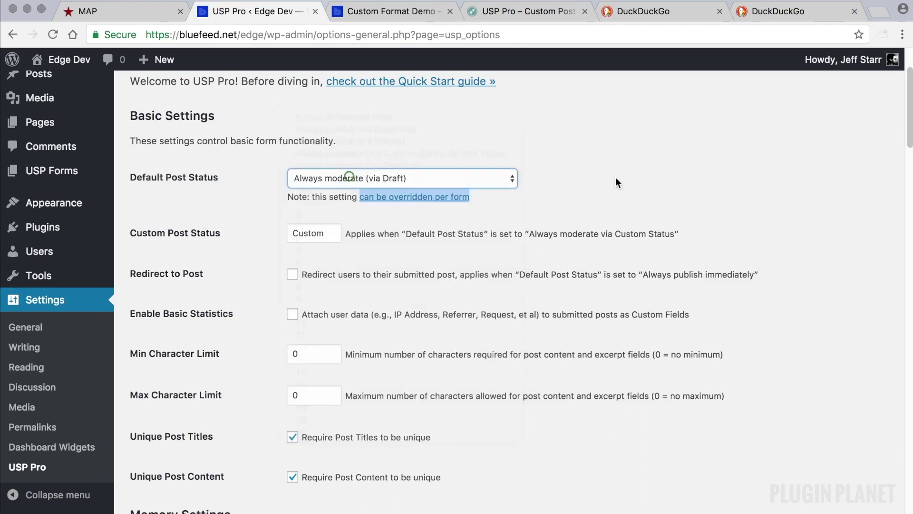
pyautogui.click(571, 172)
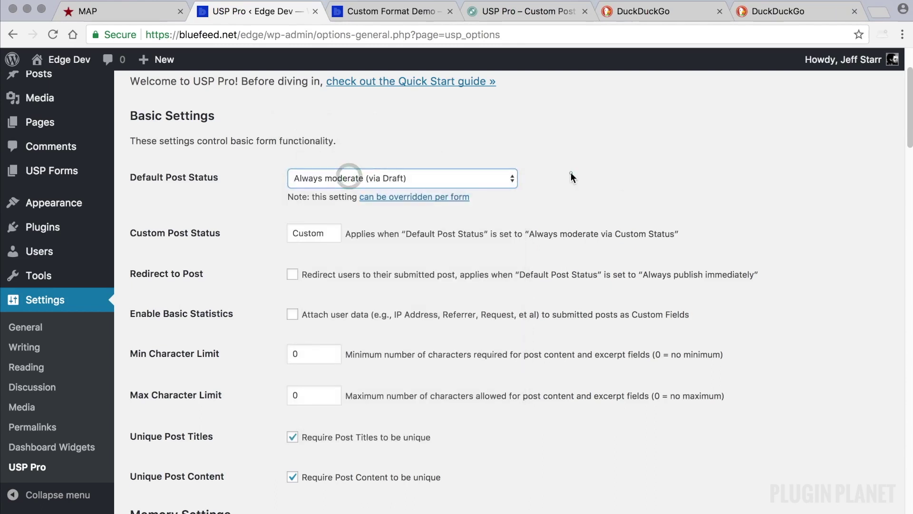
pyautogui.click(381, 178)
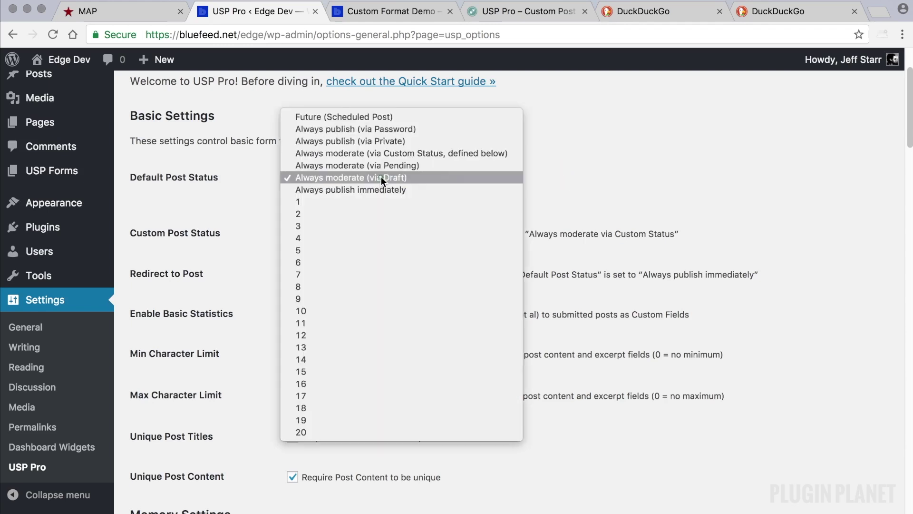
pyautogui.click(402, 153)
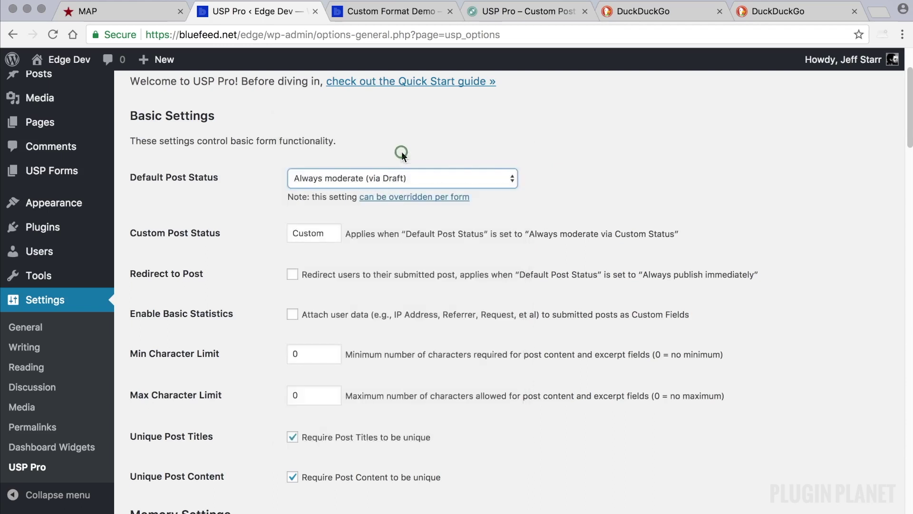
pyautogui.doubleClick(328, 231)
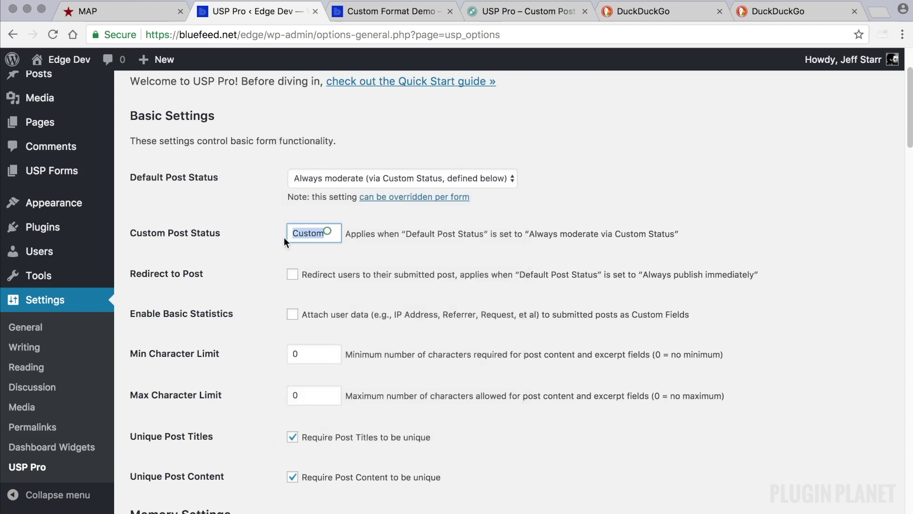
pyautogui.click(341, 249)
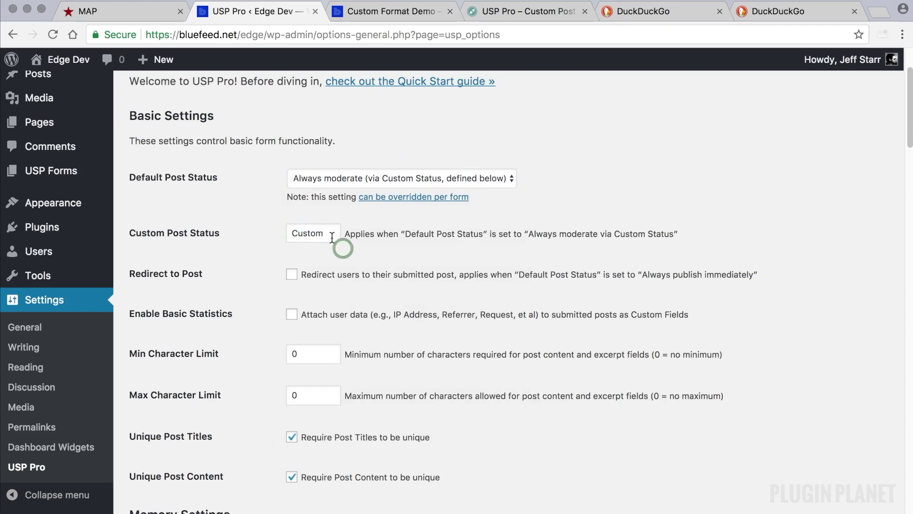
pyautogui.moveTo(331, 234); pyautogui.dragTo(298, 232)
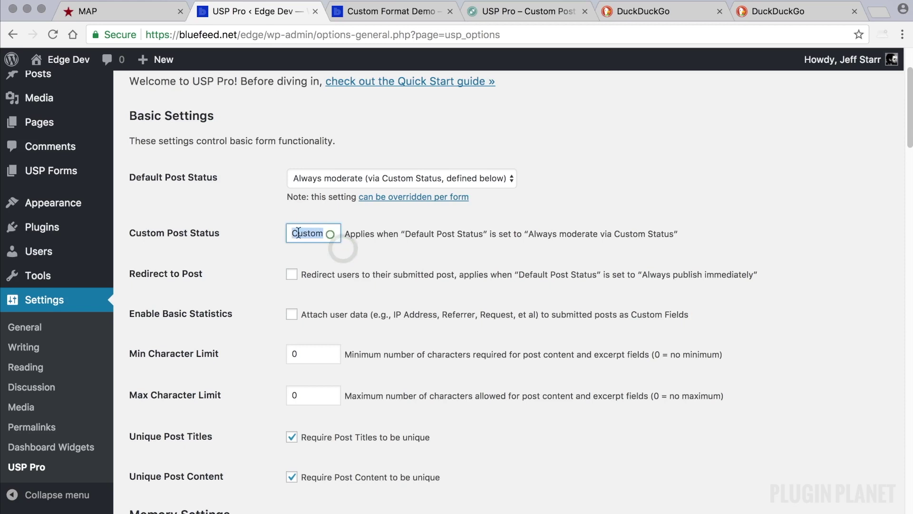
pyautogui.click(371, 252)
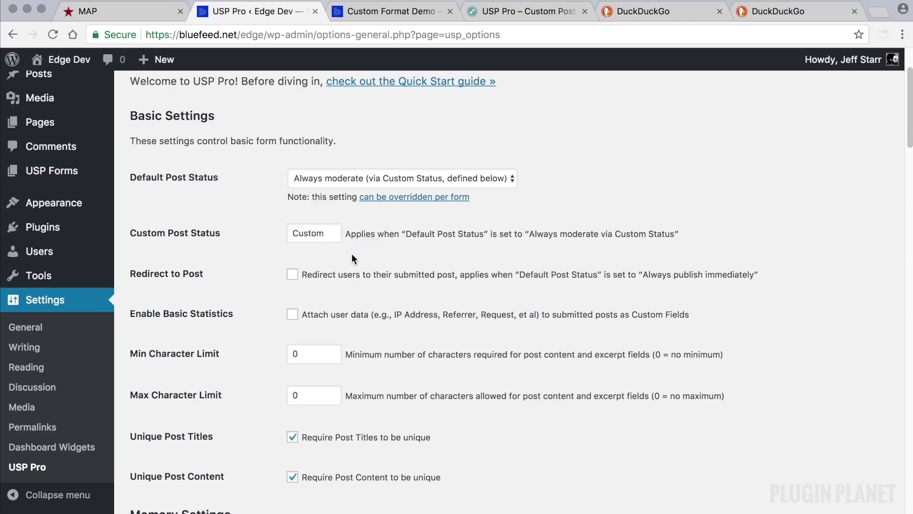
pyautogui.click(405, 133)
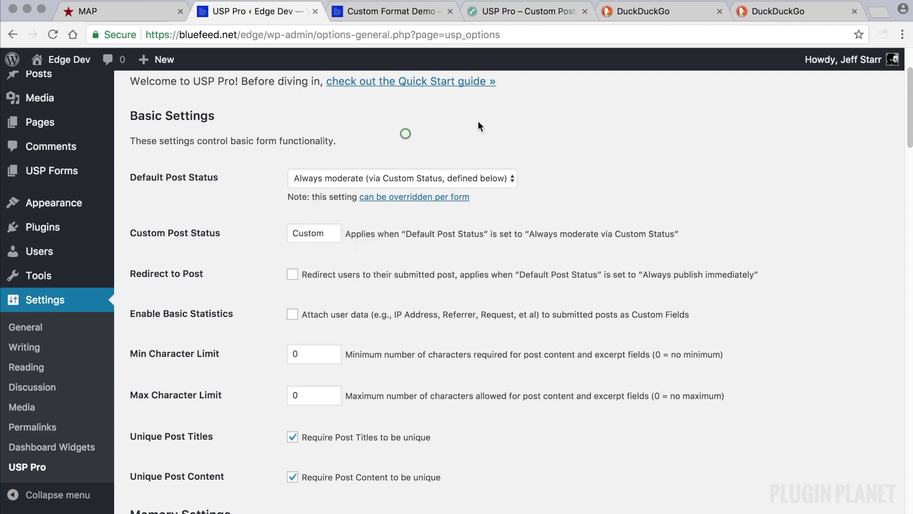
# Read the Local Post Status section in the docs, then go back to the USP Forms list
pyautogui.click(520, 11)
pyautogui.scroll(-5, 521, 169)
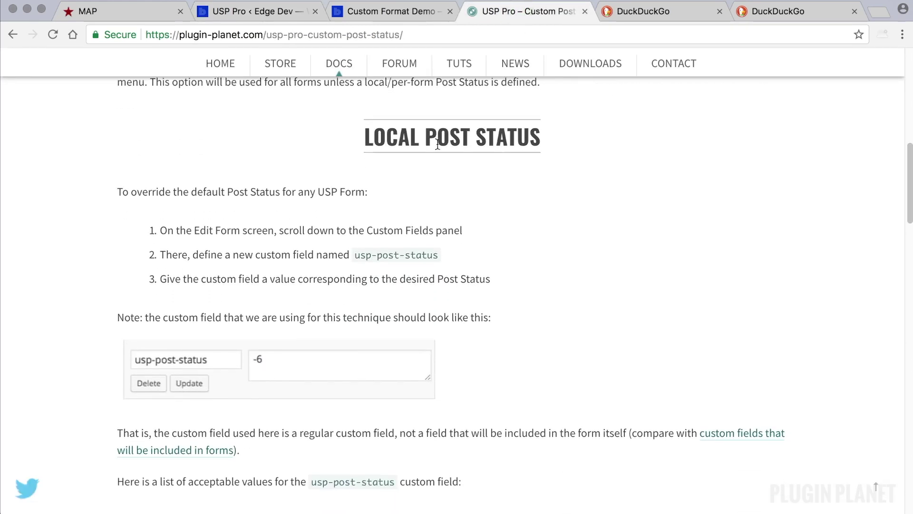
pyautogui.scroll(-1, 437, 144)
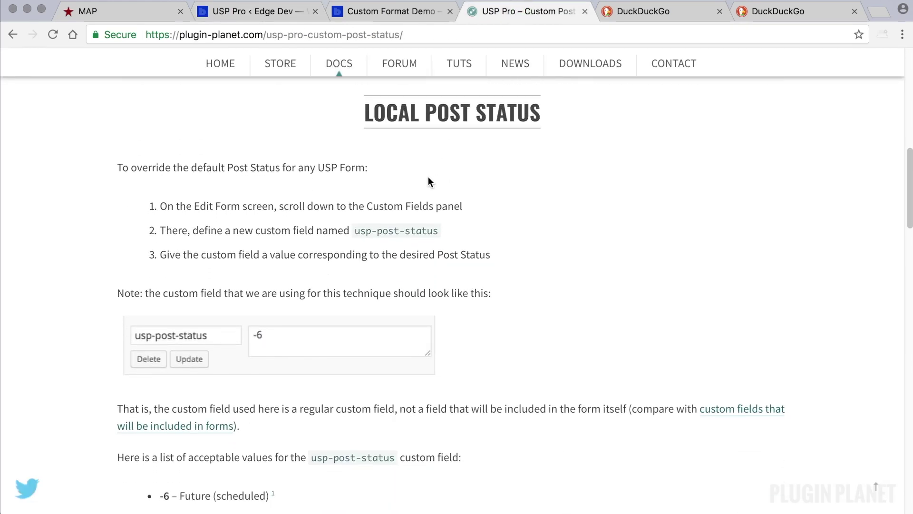
pyautogui.scroll(-1, 298, 185)
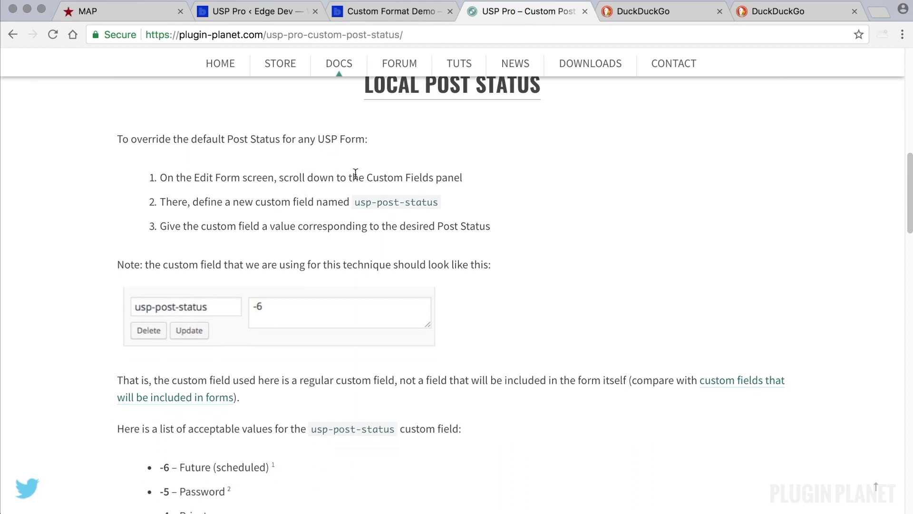
pyautogui.scroll(1, 357, 177)
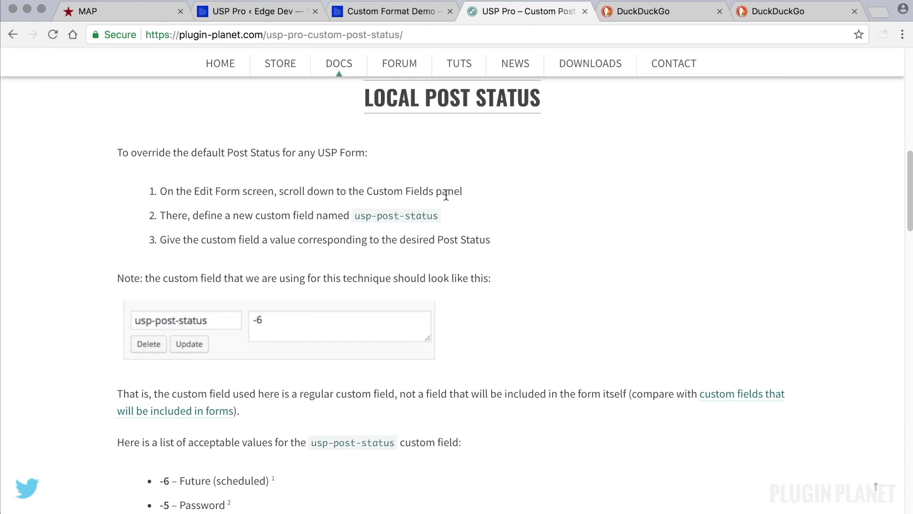
pyautogui.click(256, 10)
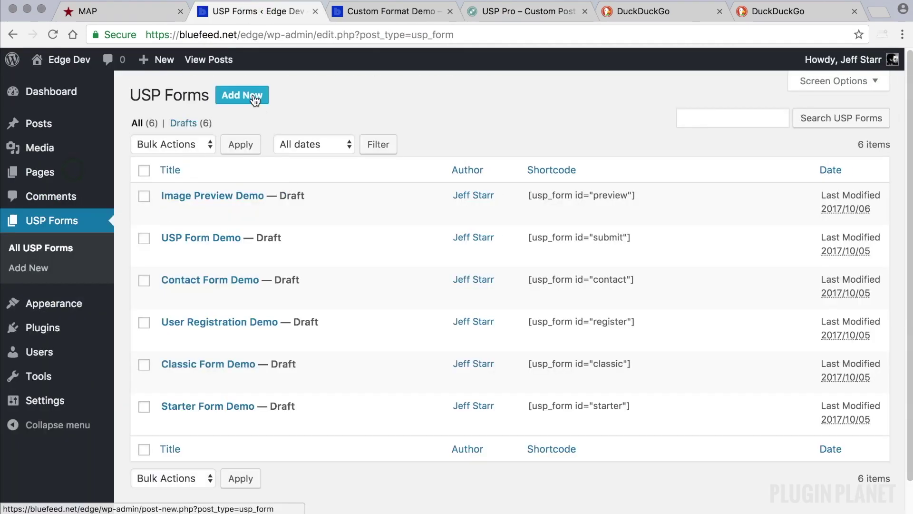
# Insert required USP:Title and plain-text USP:Content fields into the Custom Post Status form
pyautogui.click(243, 95)
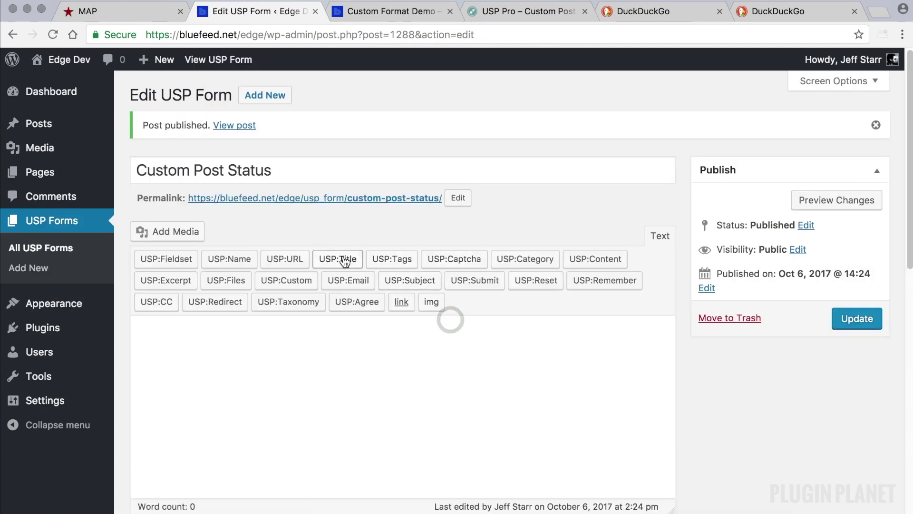
pyautogui.click(344, 259)
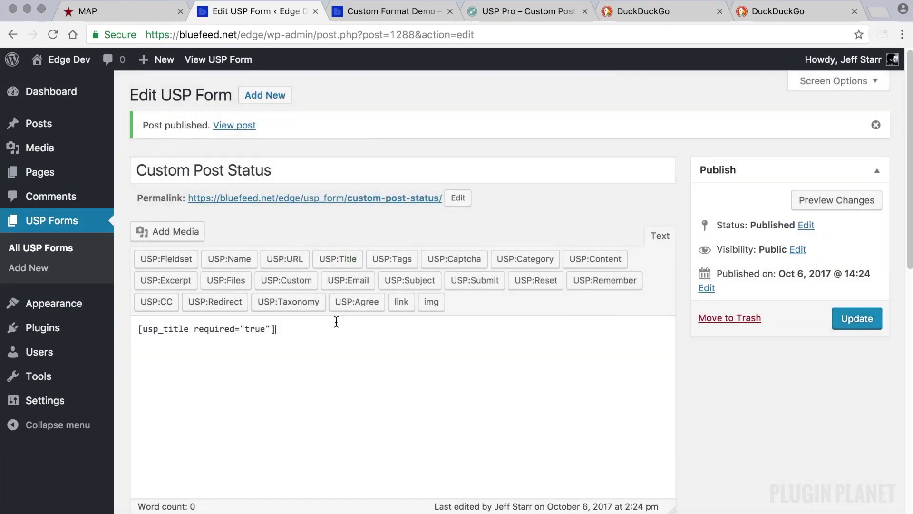
pyautogui.click(594, 259)
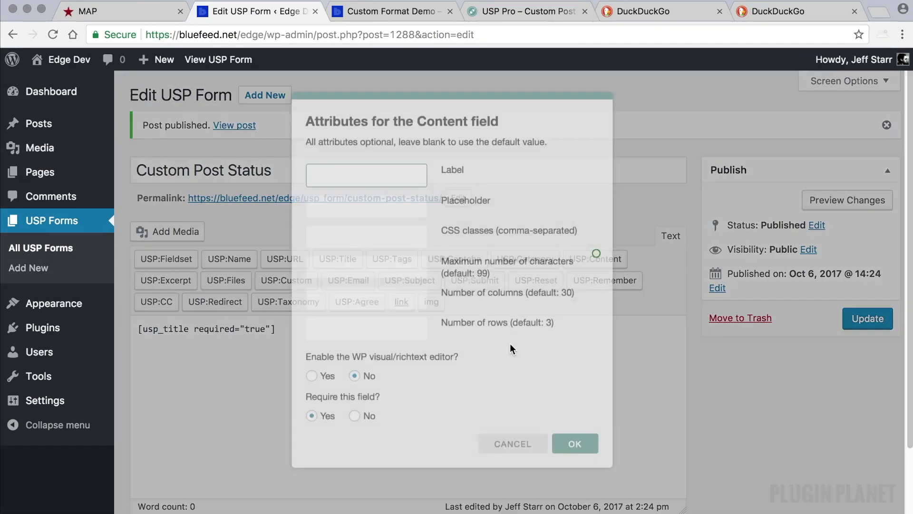
pyautogui.click(569, 455)
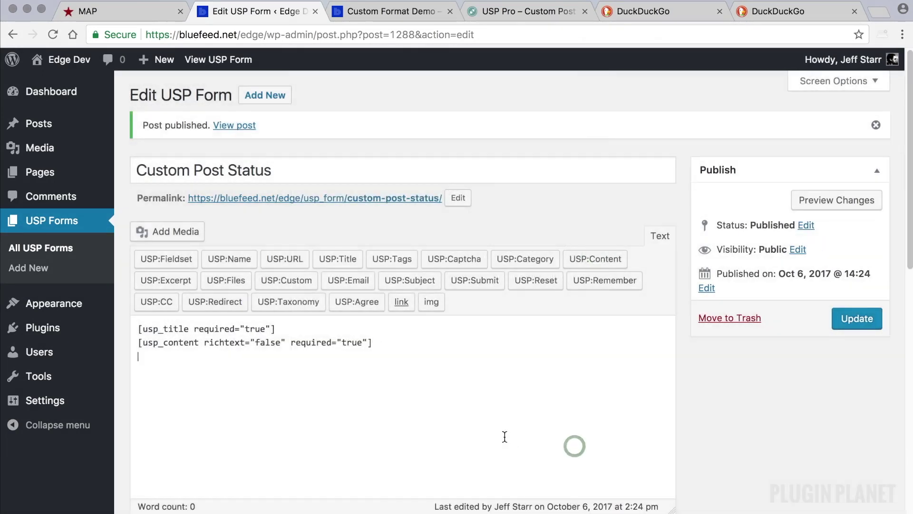
pyautogui.scroll(-10, 769, 430)
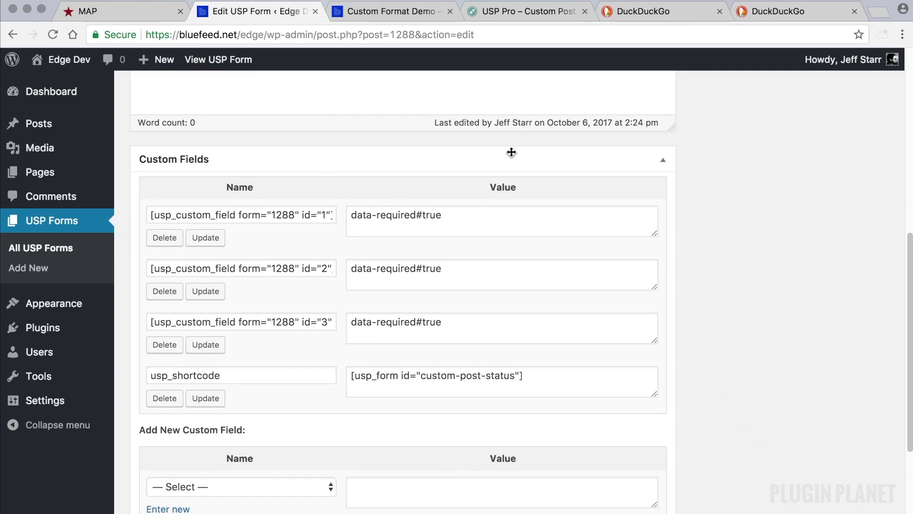
pyautogui.click(523, 16)
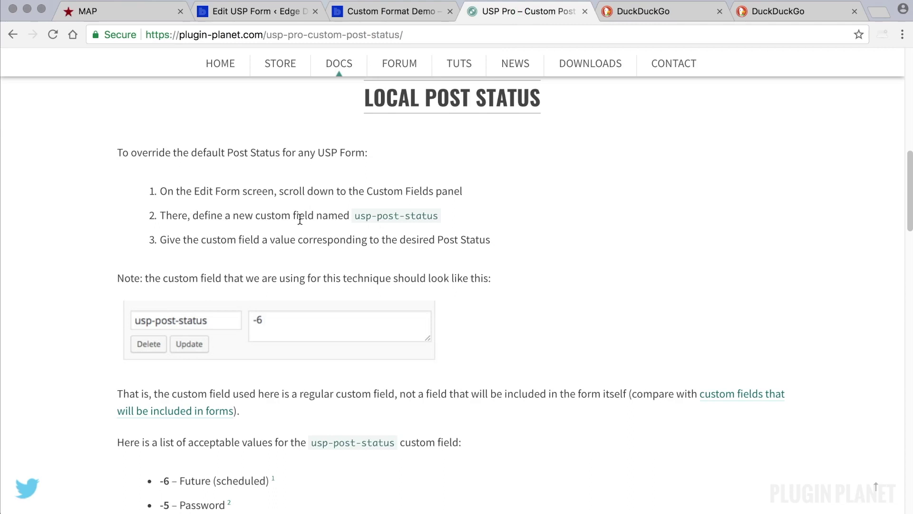
# Copy usp-post-status from the docs and paste it as a new custom field name
pyautogui.moveTo(439, 216); pyautogui.dragTo(358, 219)
pyautogui.press('super+c')
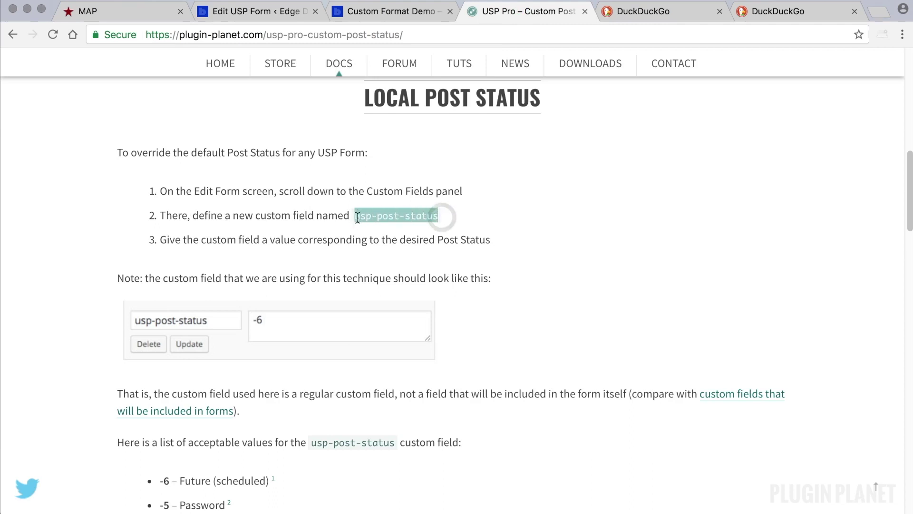
pyautogui.click(279, 9)
pyautogui.scroll(-5, 333, 361)
pyautogui.click(172, 401)
pyautogui.click(197, 375)
pyautogui.press('super+v')
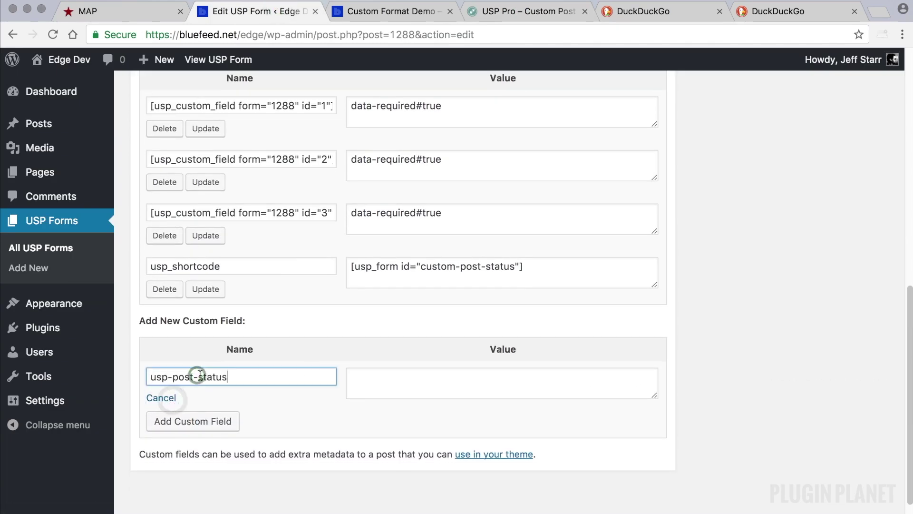
# Scroll the docs to the acceptable usp-post-status values and select -2 for Pending
pyautogui.click(535, 11)
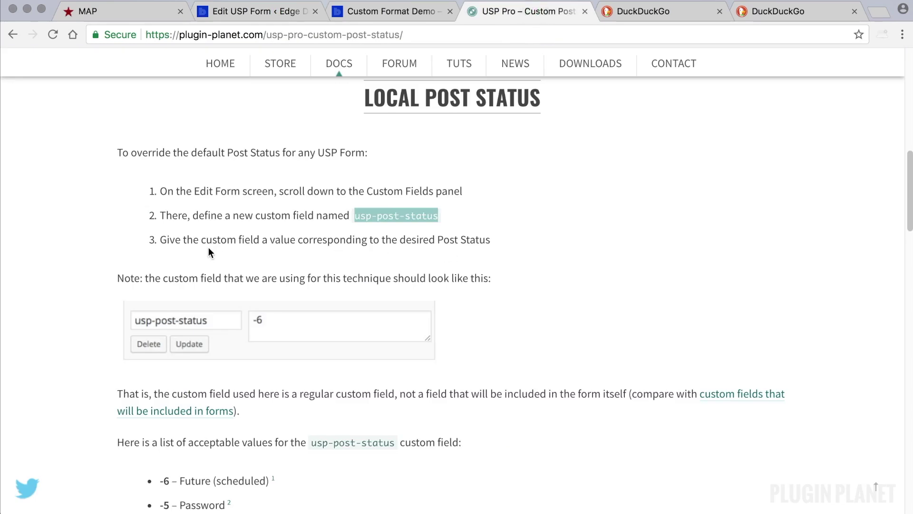
pyautogui.scroll(-3, 381, 247)
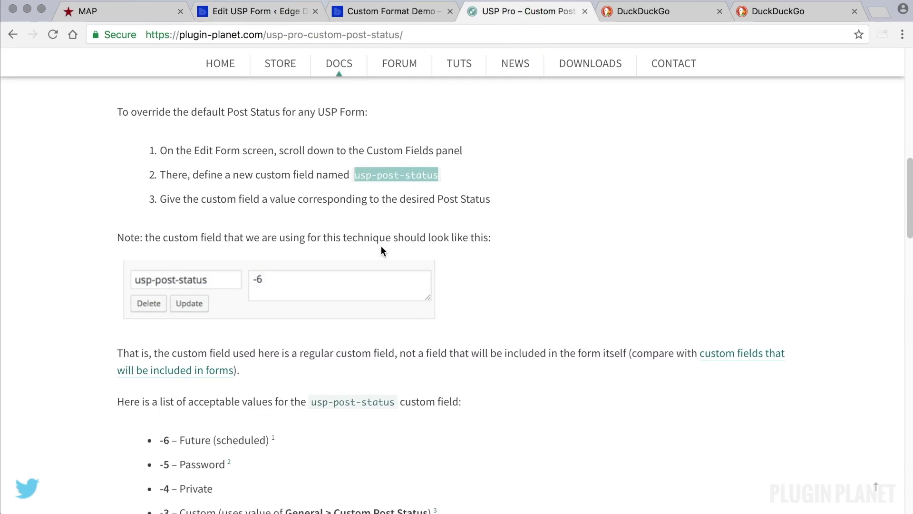
pyautogui.scroll(-1, 362, 188)
pyautogui.click(527, 214)
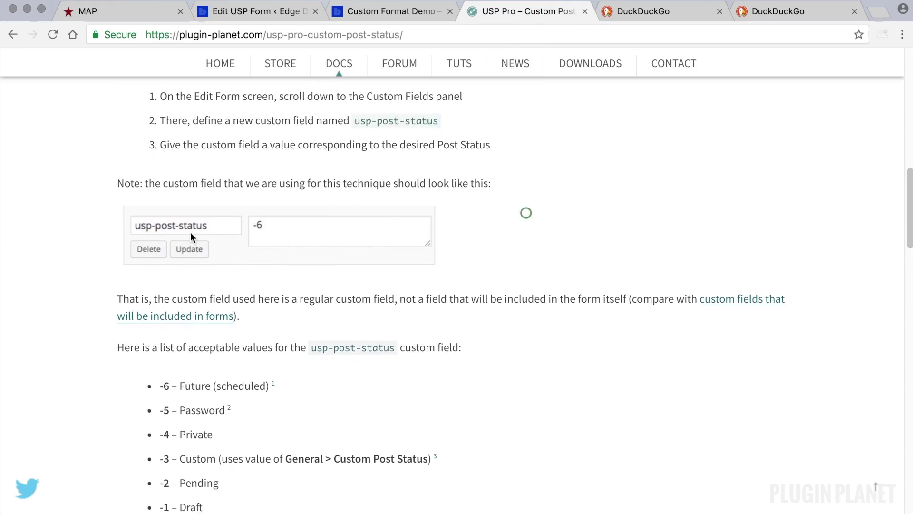
pyautogui.scroll(-3, 261, 241)
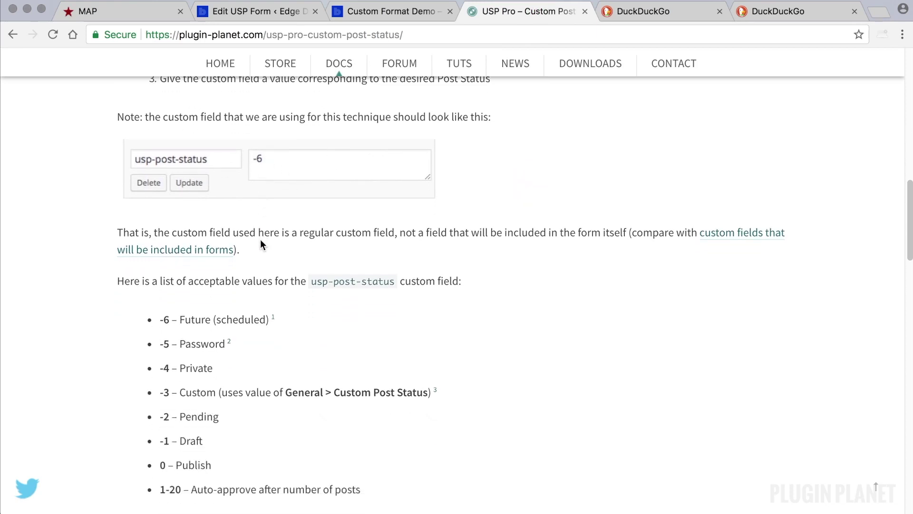
pyautogui.scroll(-4, 261, 239)
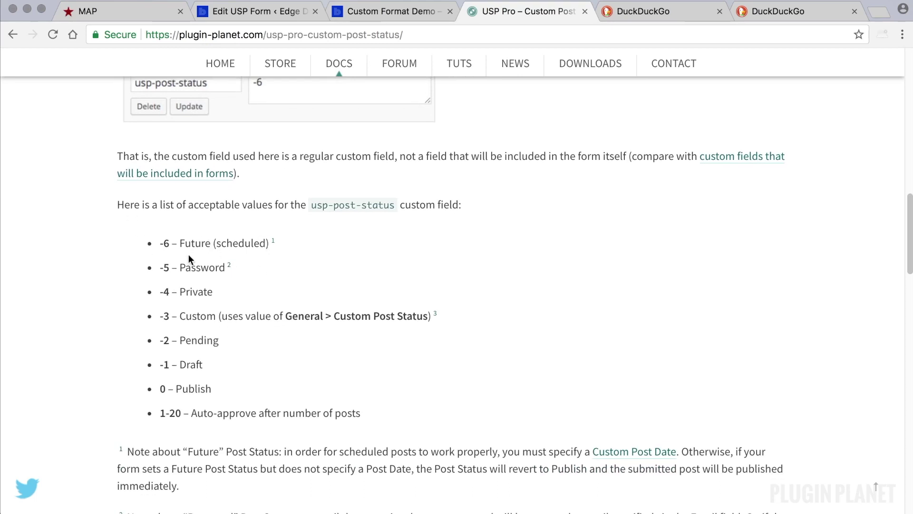
pyautogui.scroll(-3, 201, 363)
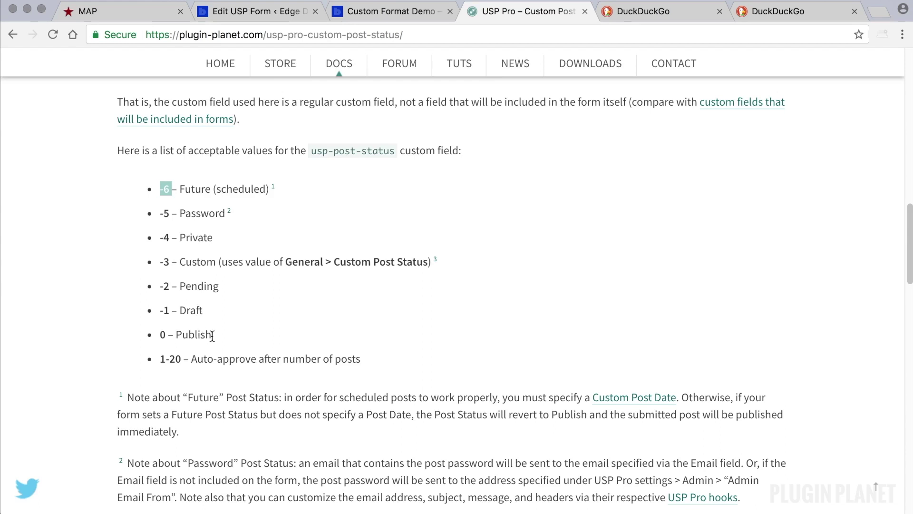
pyautogui.doubleClick(165, 286)
pyautogui.hotkey('ctrl', 'c')
# Paste -2 as the value and add the usp-post-status custom field
pyautogui.click(272, 11)
pyautogui.click(374, 385)
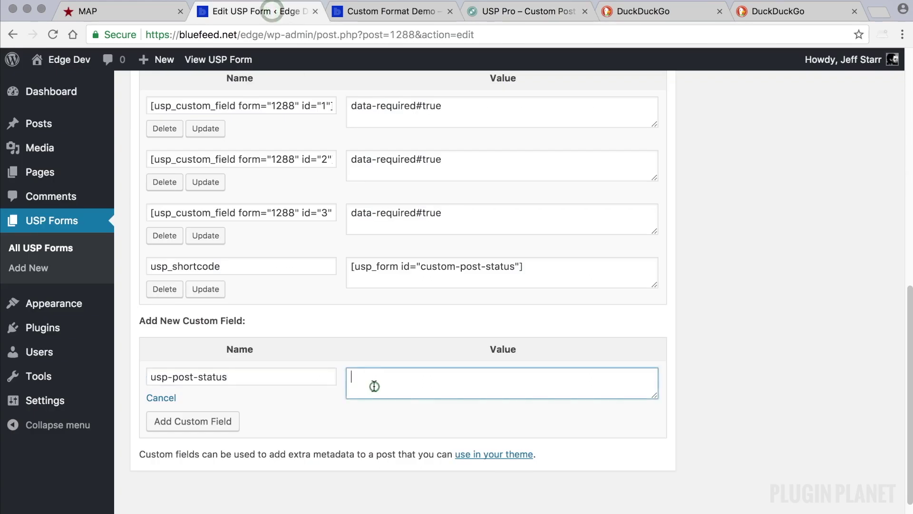
pyautogui.hotkey('ctrl', 'v')
pyautogui.click(209, 420)
# Update the form, then scroll back to the top of the docs page
pyautogui.scroll(10, 773, 348)
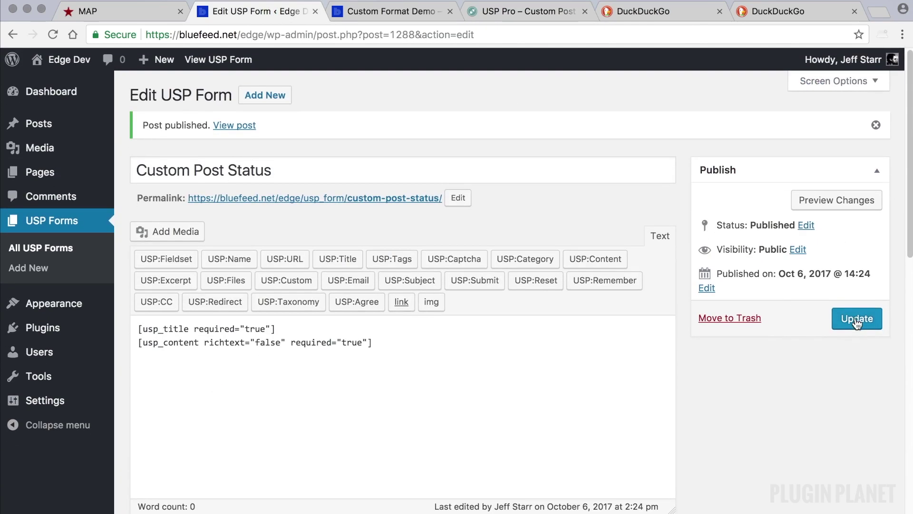
pyautogui.click(856, 321)
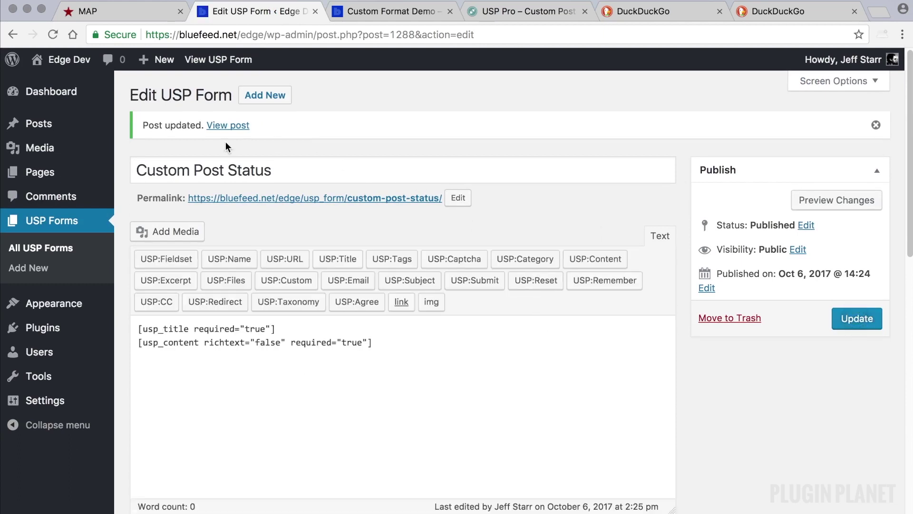
pyautogui.click(525, 12)
pyautogui.scroll(-1, 636, 285)
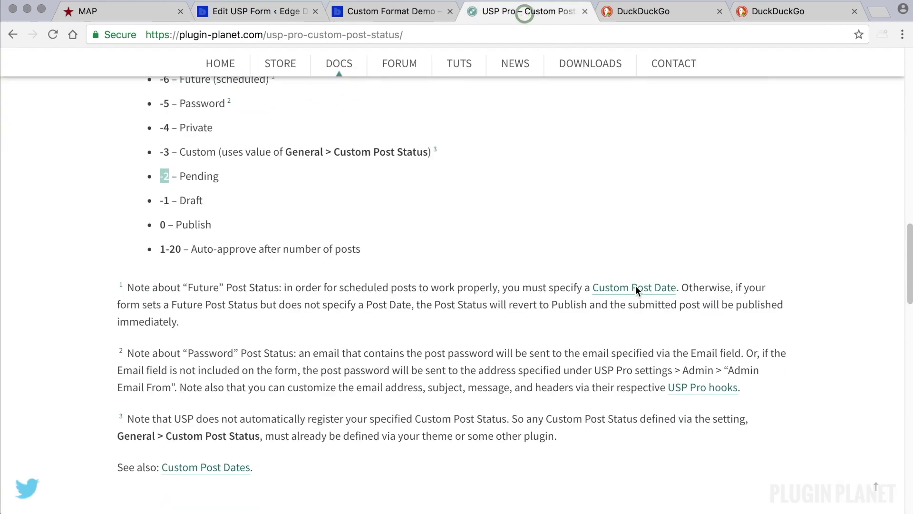
pyautogui.scroll(6, 627, 295)
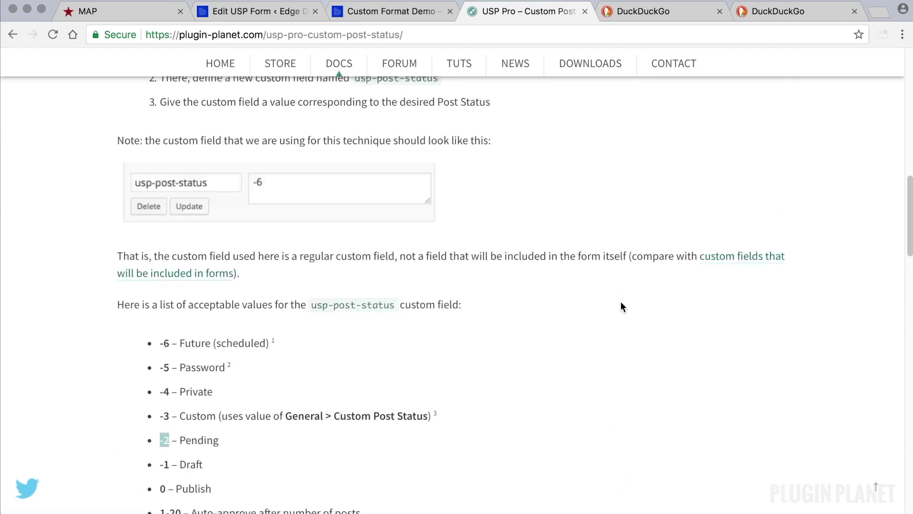
pyautogui.scroll(12, 620, 302)
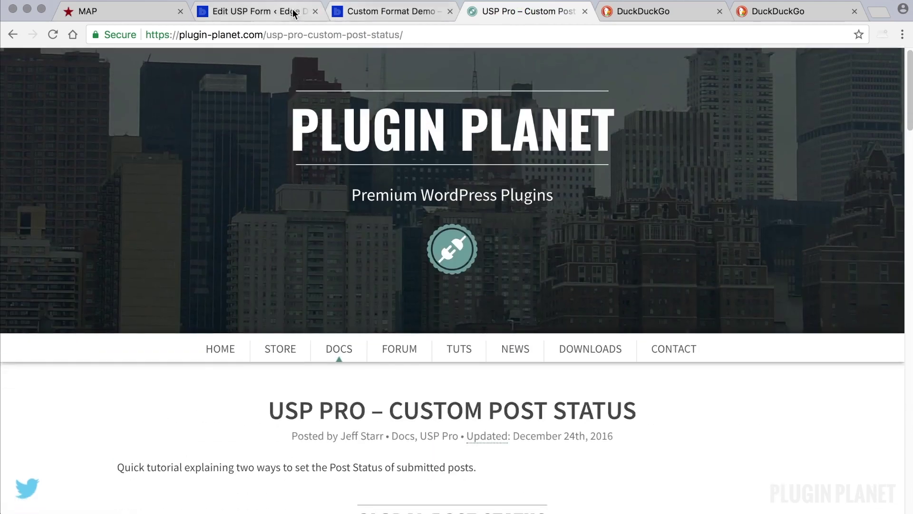
# Open the form's front-end page in a new tab and recheck the -2 Pending value in the docs
pyautogui.click(292, 11)
pyautogui.rightClick(241, 126)
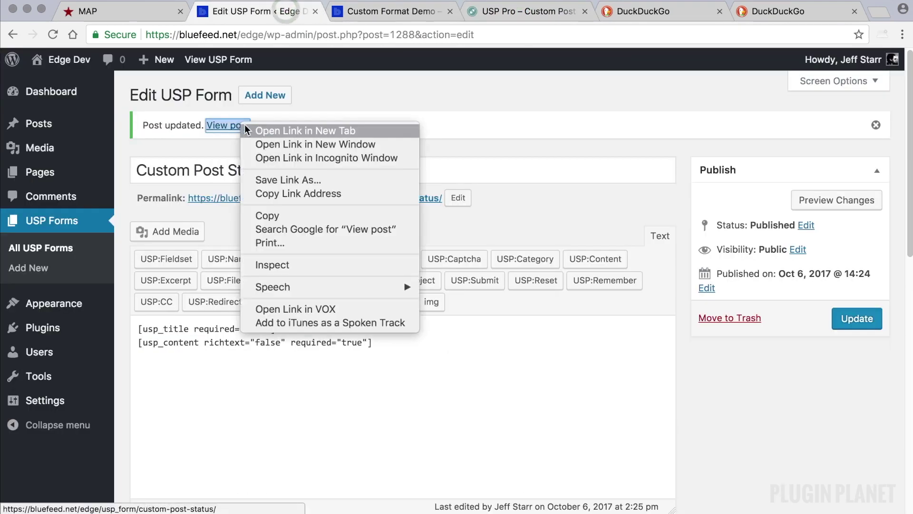
pyautogui.click(252, 127)
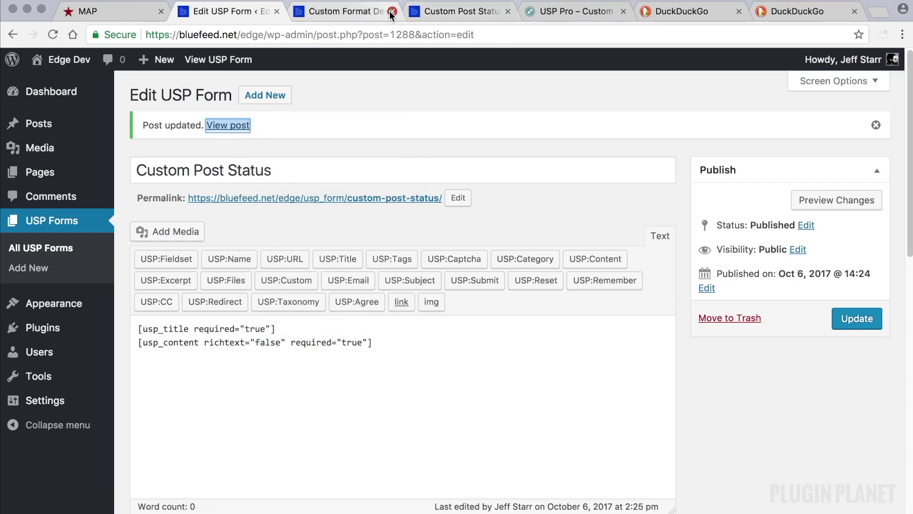
pyautogui.click(392, 11)
pyautogui.scroll(-3, 446, 227)
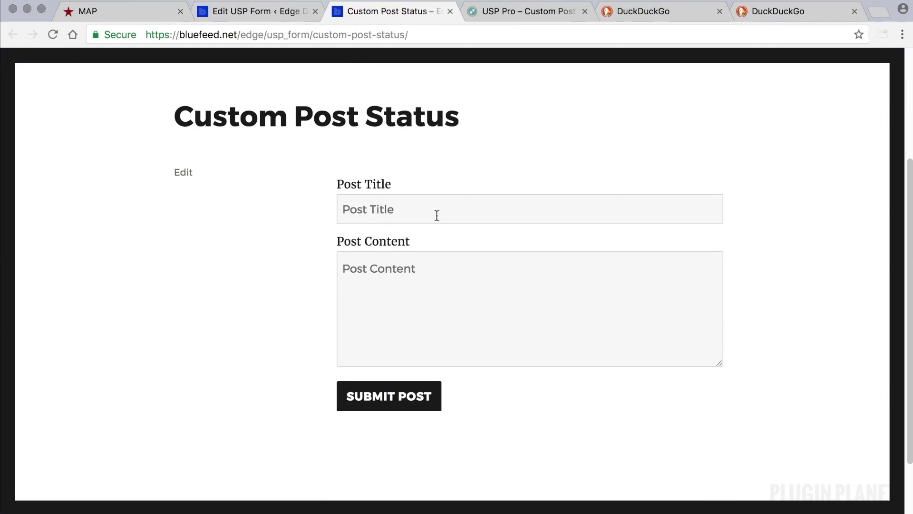
pyautogui.click(519, 12)
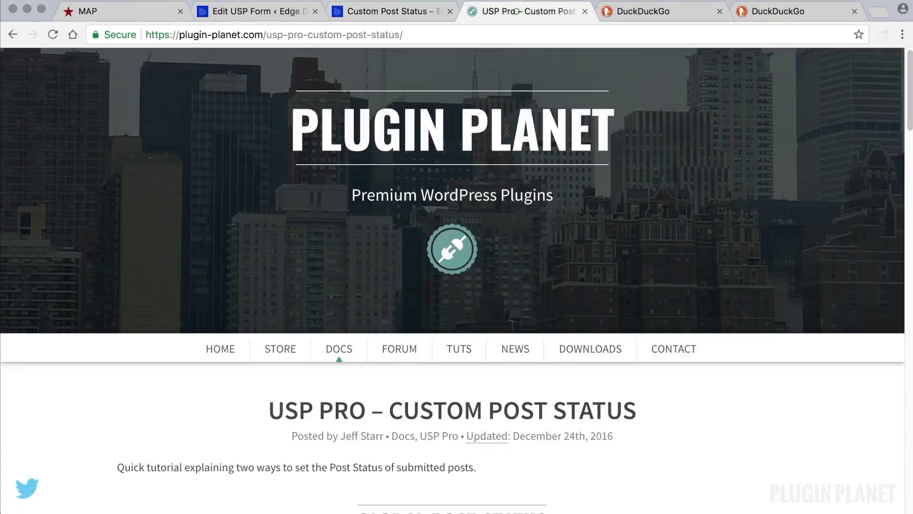
pyautogui.scroll(-15, 504, 150)
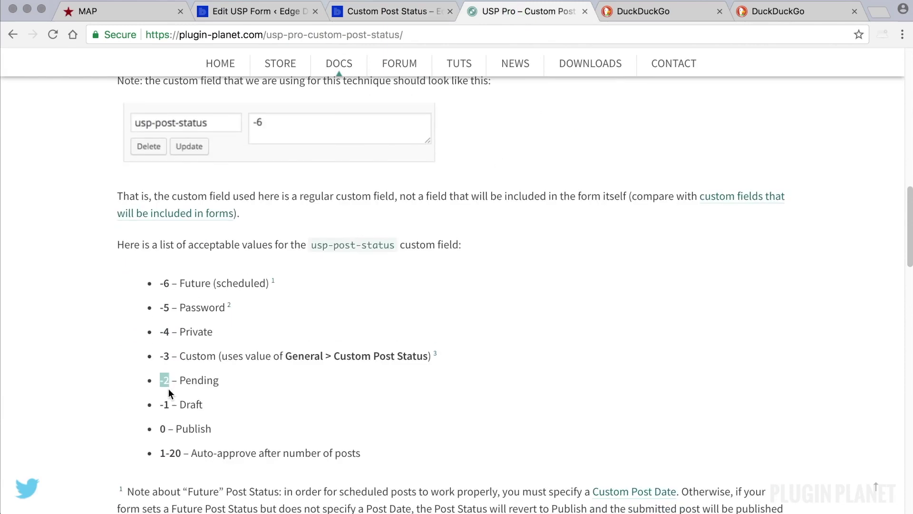
pyautogui.moveTo(217, 380); pyautogui.dragTo(165, 378)
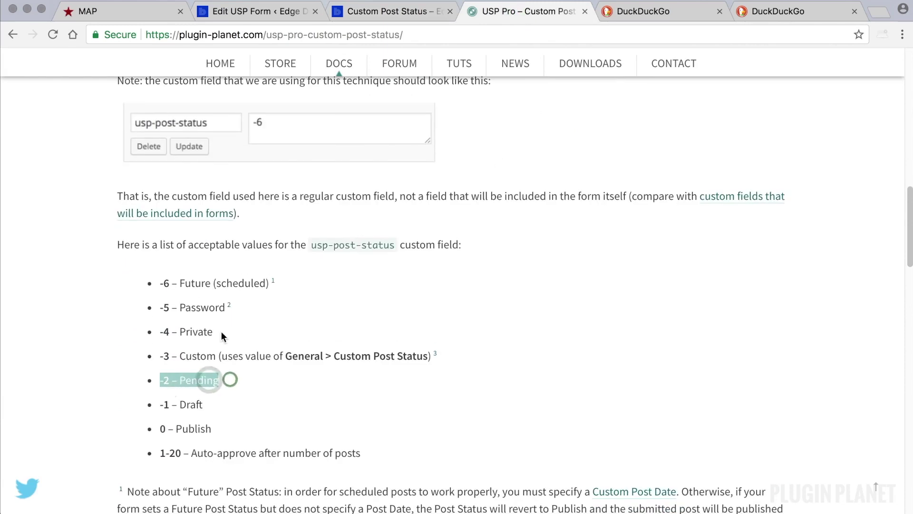
# Submit 'Test Post 2' with content 'Lorem ipsum dolor..' through the front-end form
pyautogui.click(373, 11)
pyautogui.click(394, 214)
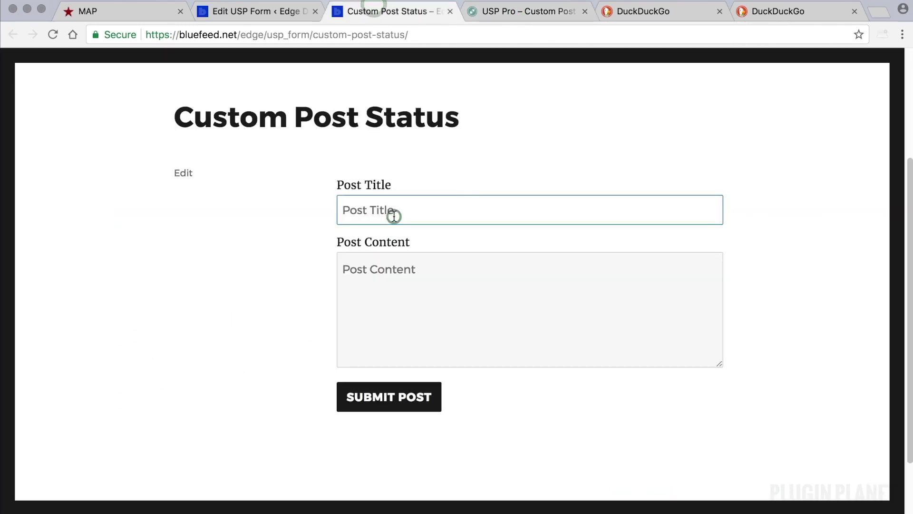
pyautogui.write('Test Post 2')
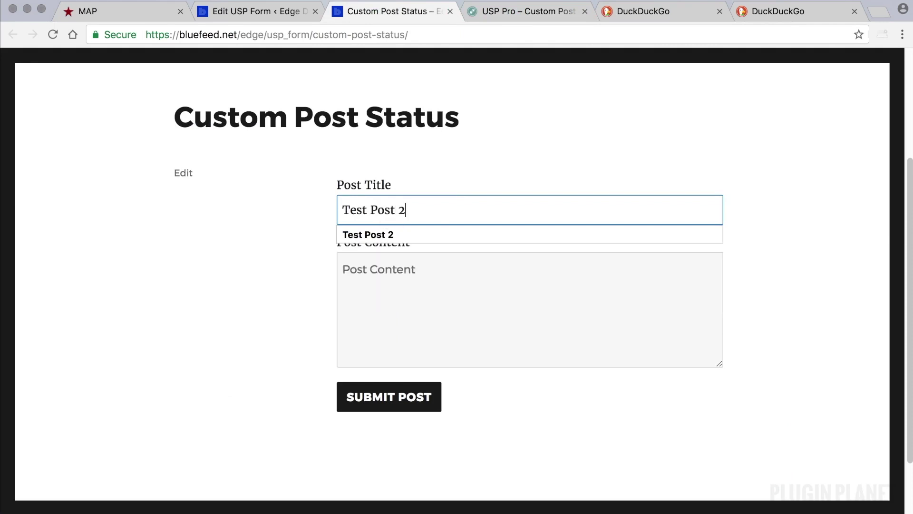
pyautogui.scroll(-1, 398, 286)
pyautogui.click(398, 317)
pyautogui.write('Lorem i')
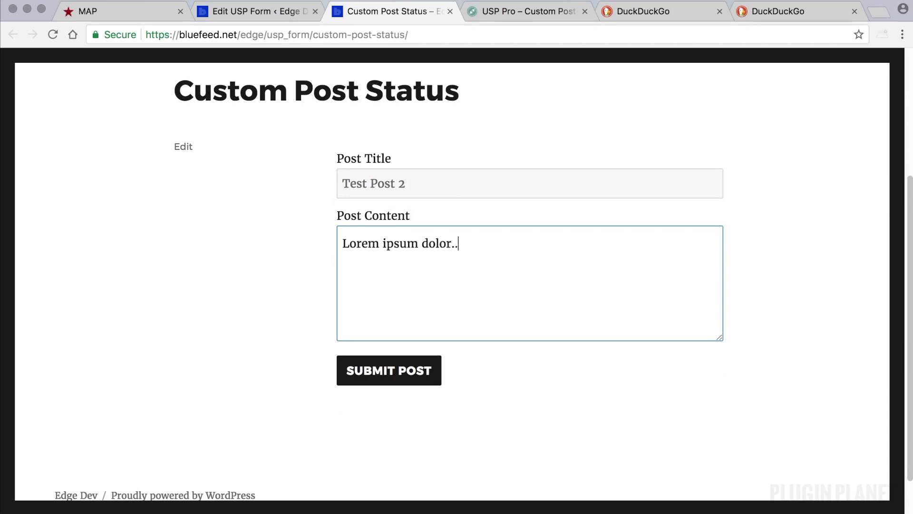
pyautogui.write('psum dolor..')
pyautogui.click(382, 373)
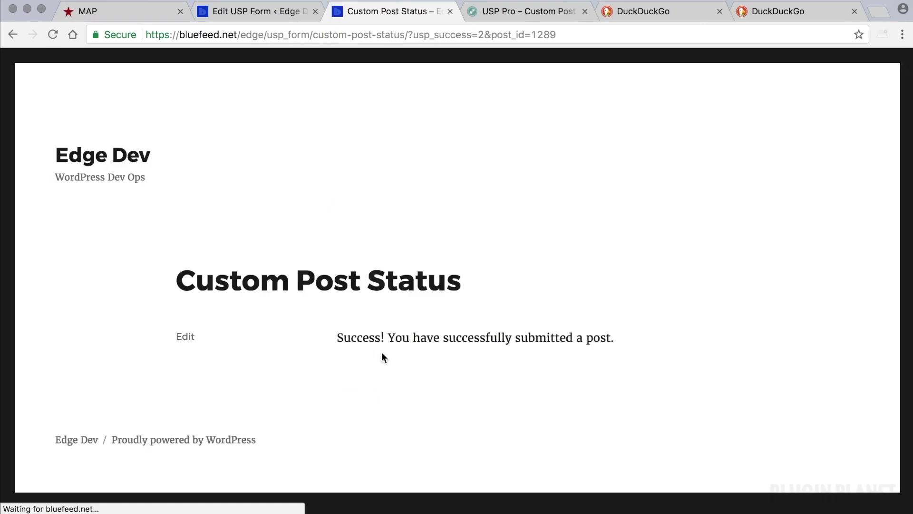
# In the admin Posts list, open Test Post 2 to confirm it shows Pending Review, then return to All Posts
pyautogui.click(268, 12)
pyautogui.click(71, 133)
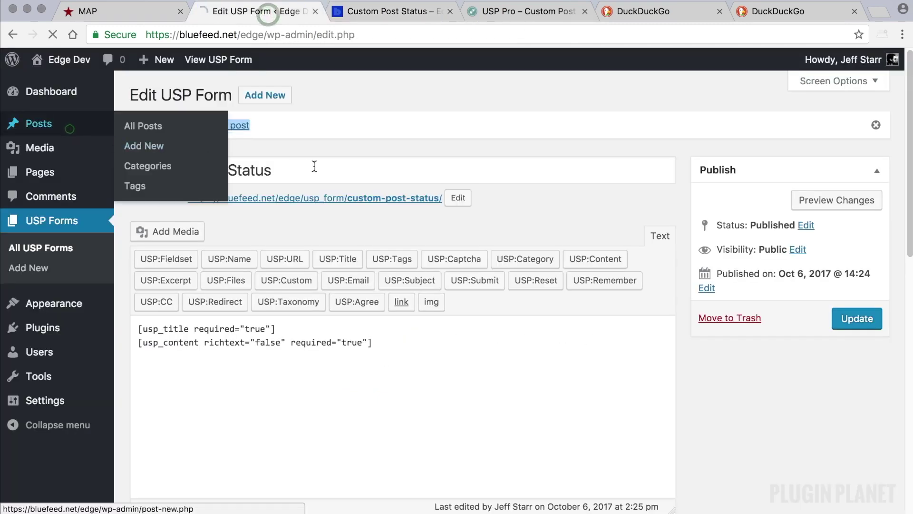
pyautogui.click(196, 199)
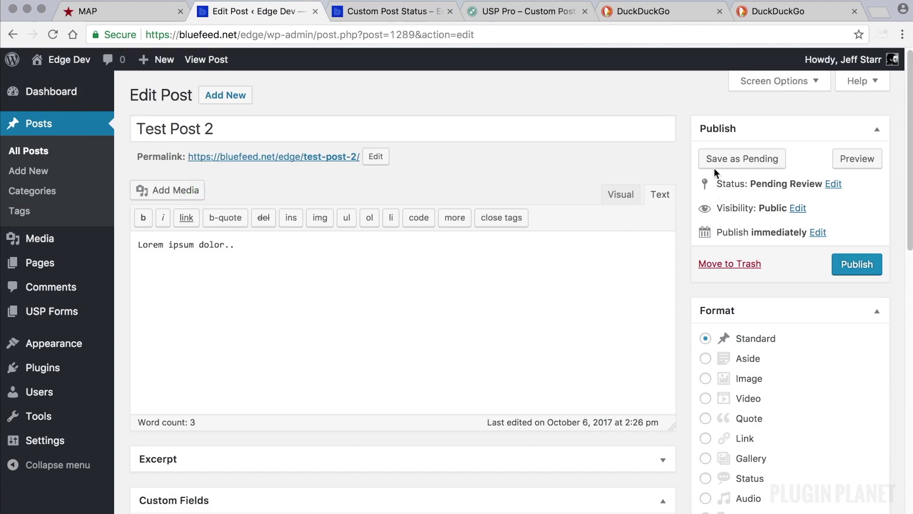
pyautogui.click(54, 153)
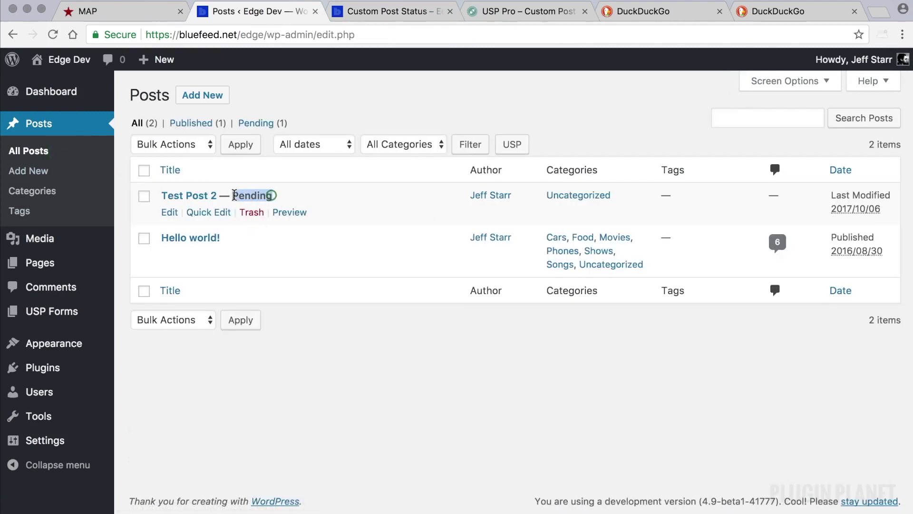
pyautogui.click(387, 360)
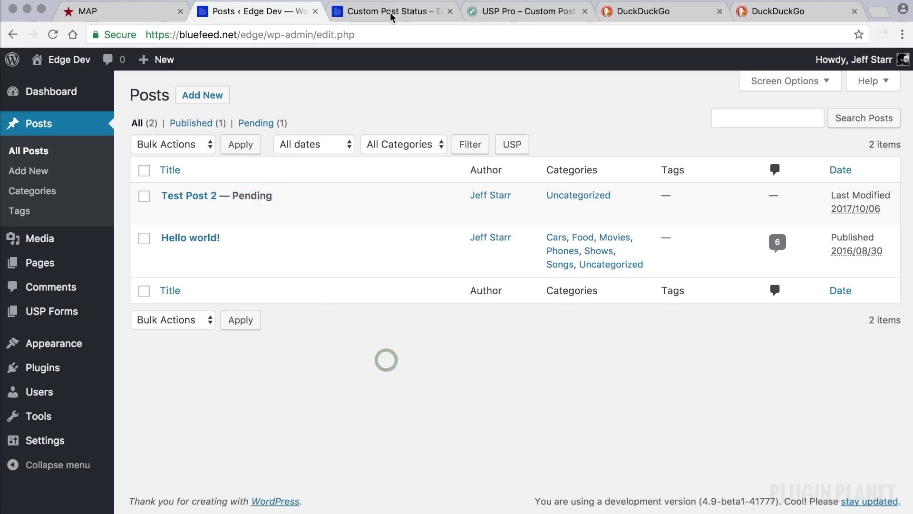
# Check the custom post status documentation, noting that value 0 means Publish
pyautogui.click(58, 317)
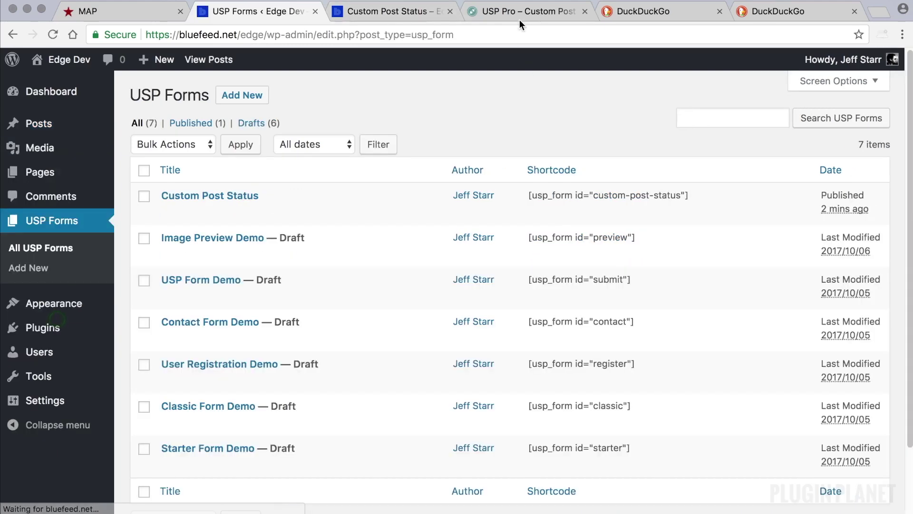
pyautogui.click(520, 17)
pyautogui.scroll(-5, 510, 284)
pyautogui.scroll(5, 510, 285)
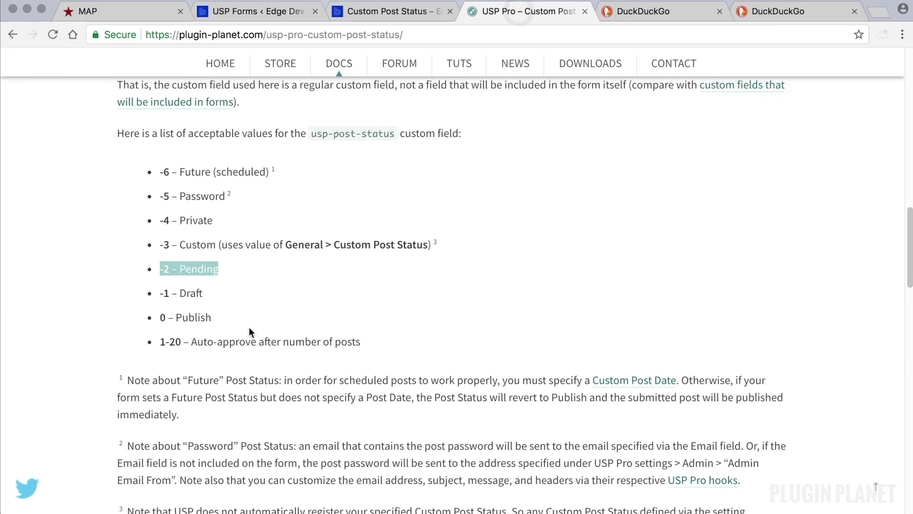
pyautogui.click(165, 318)
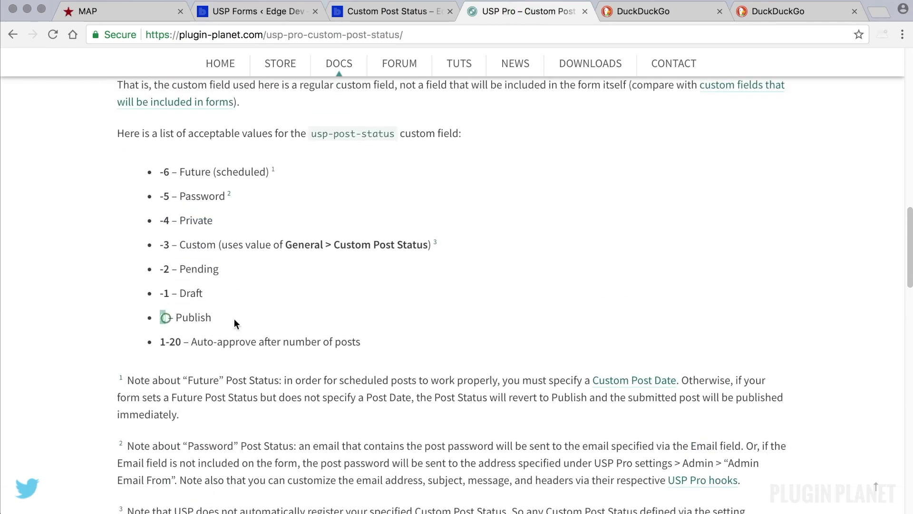
pyautogui.click(376, 11)
# Change the Custom Post Status form's usp-post-status value from -2 to 0 and update the form
pyautogui.click(258, 11)
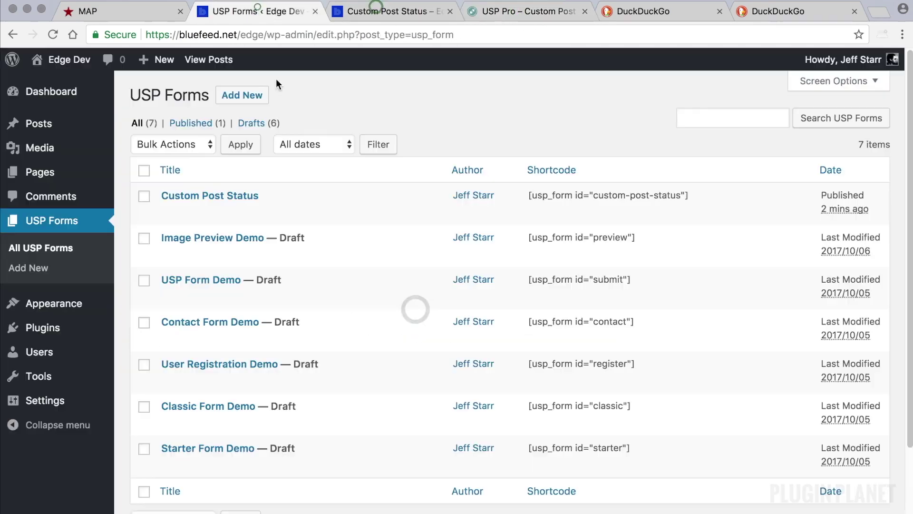
pyautogui.click(210, 195)
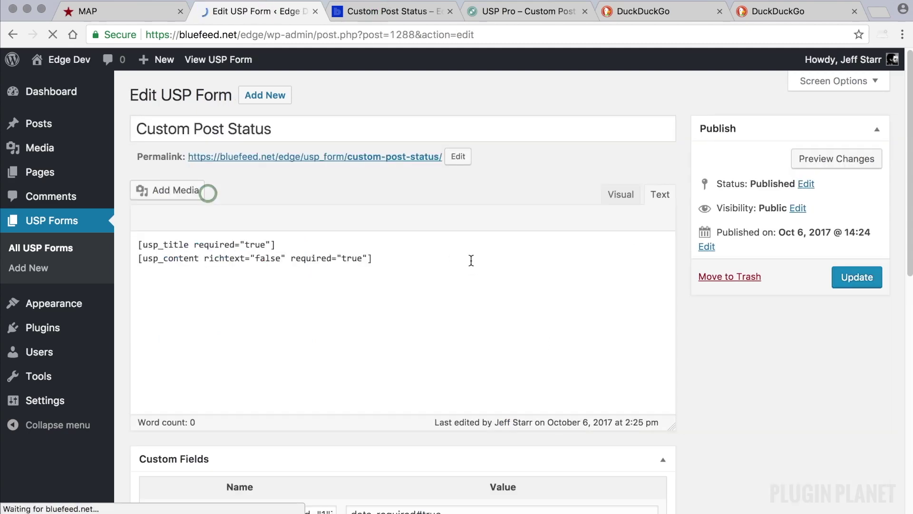
pyautogui.scroll(-2, 473, 265)
pyautogui.scroll(-6, 471, 265)
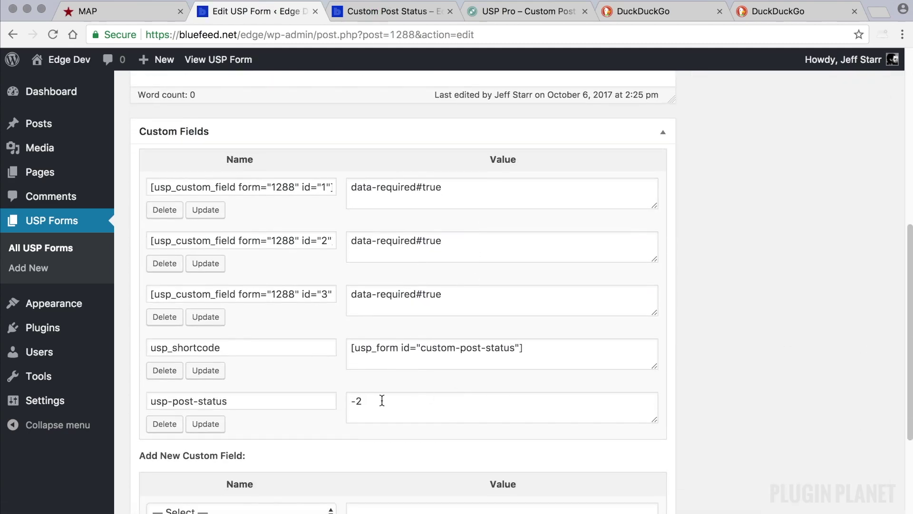
pyautogui.moveTo(368, 398); pyautogui.dragTo(293, 394)
pyautogui.write('0')
pyautogui.click(204, 423)
pyautogui.scroll(8, 866, 238)
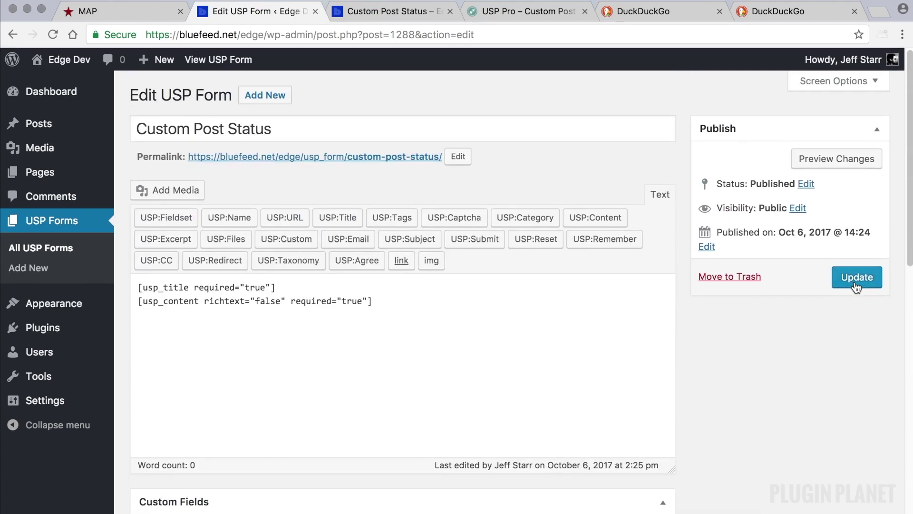
pyautogui.click(857, 285)
# Reload the front-end form page without the success query to show a blank form
pyautogui.click(418, 12)
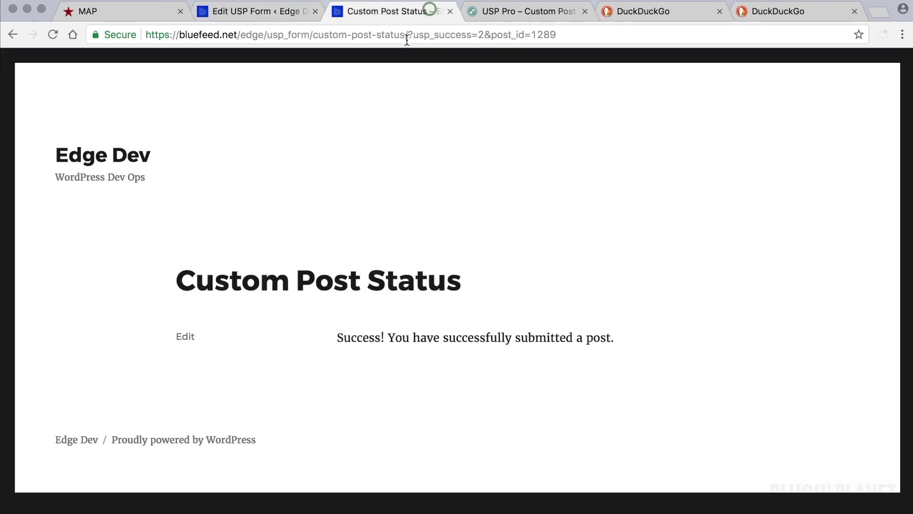
pyautogui.moveTo(408, 35); pyautogui.dragTo(691, 68)
pyautogui.press('BackSpace')
pyautogui.press('Return')
pyautogui.scroll(-3, 667, 135)
# Submit 'Published Post' with content 'published!' from the front end, then view the admin Posts list
pyautogui.click(450, 261)
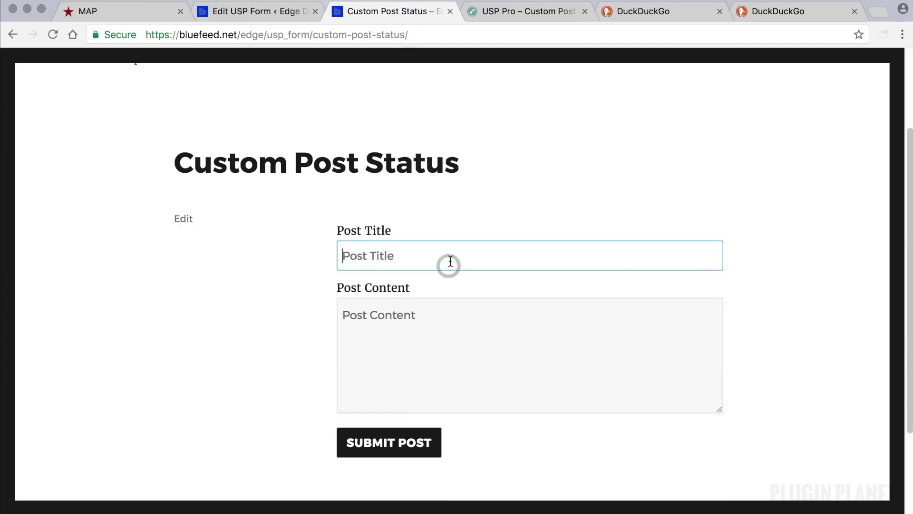
pyautogui.write('Published Post')
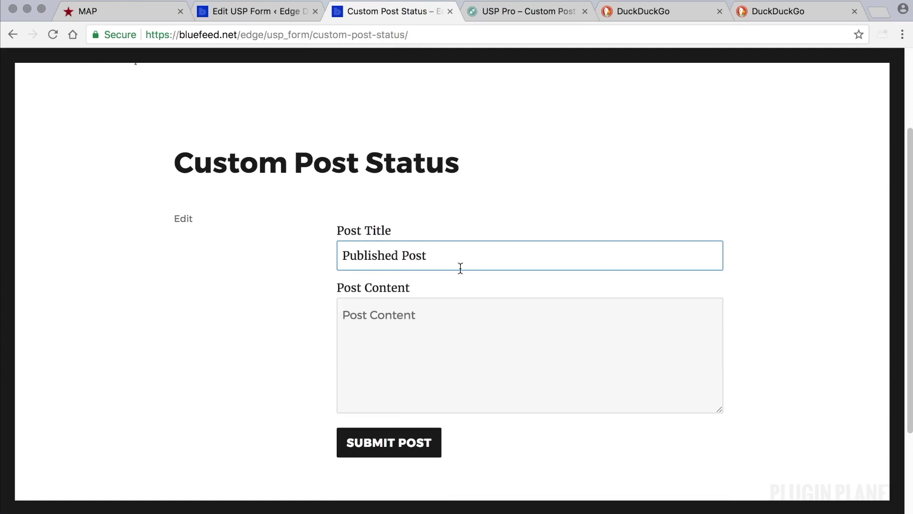
pyautogui.click(457, 317)
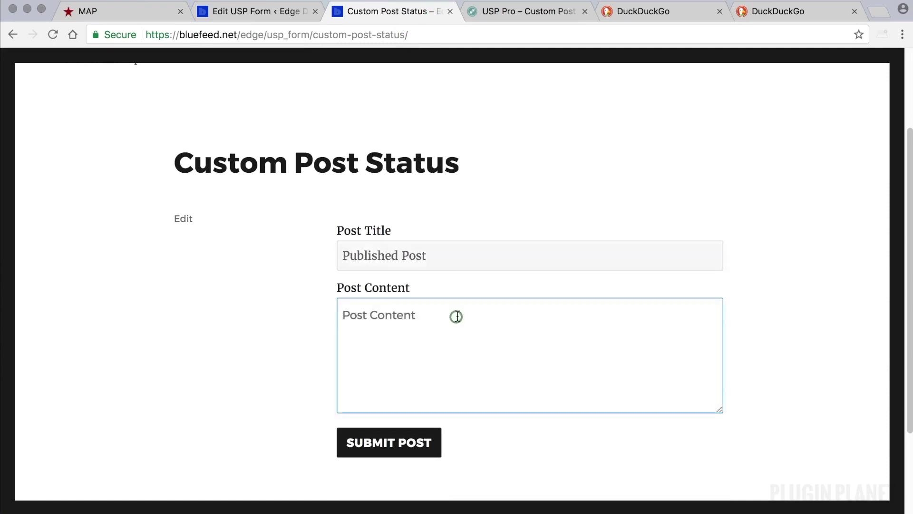
pyautogui.write('published!')
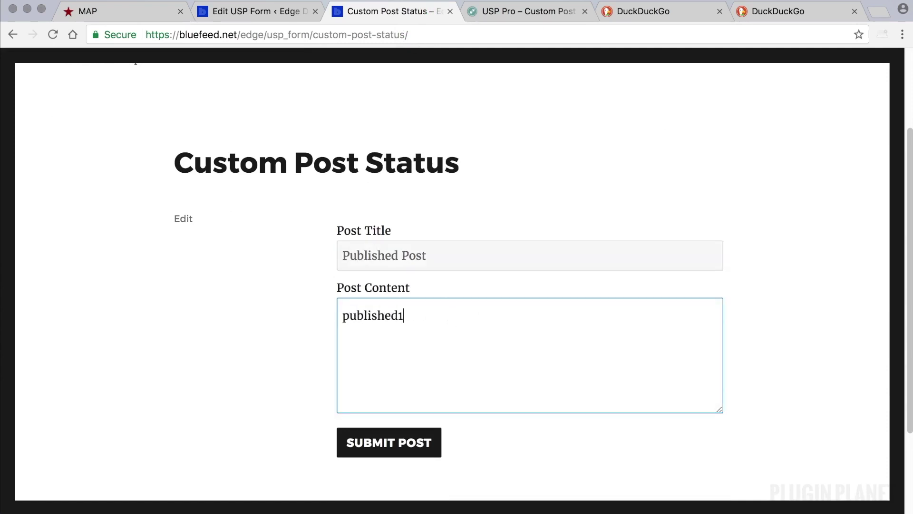
pyautogui.click(405, 442)
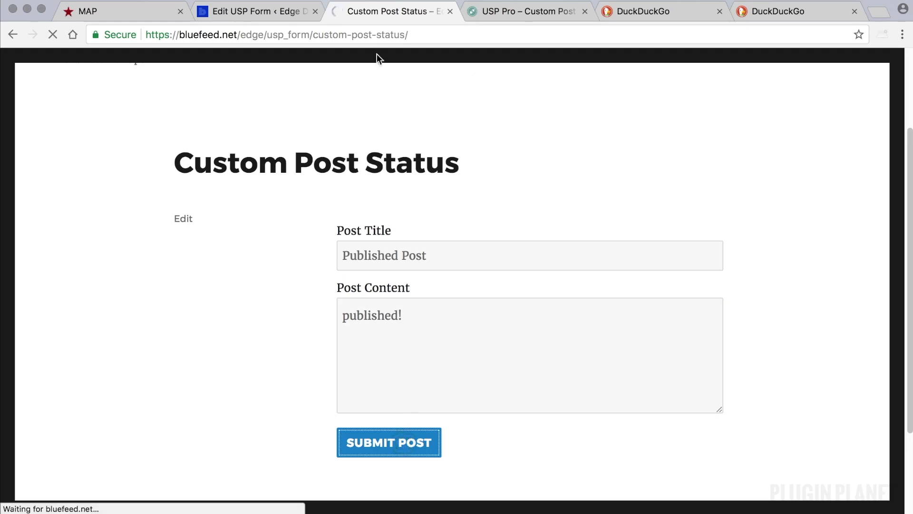
pyautogui.click(255, 12)
pyautogui.click(62, 127)
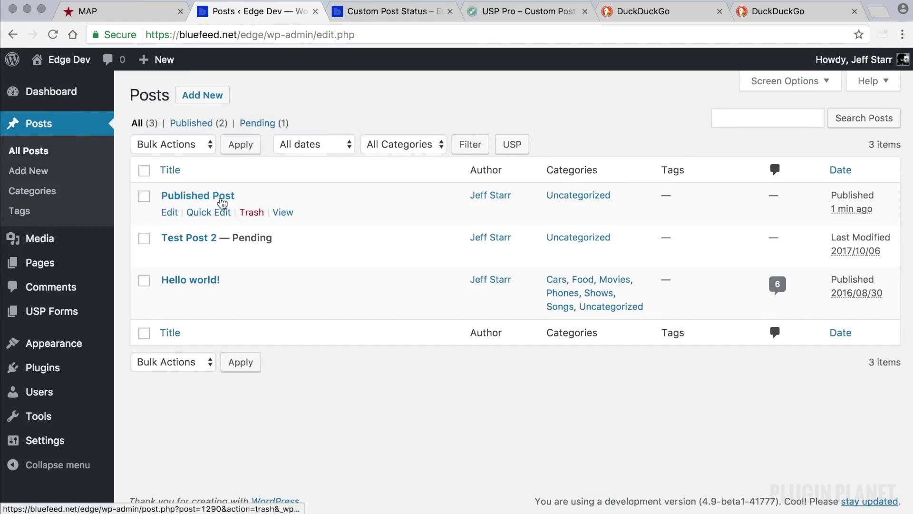
pyautogui.click(224, 195)
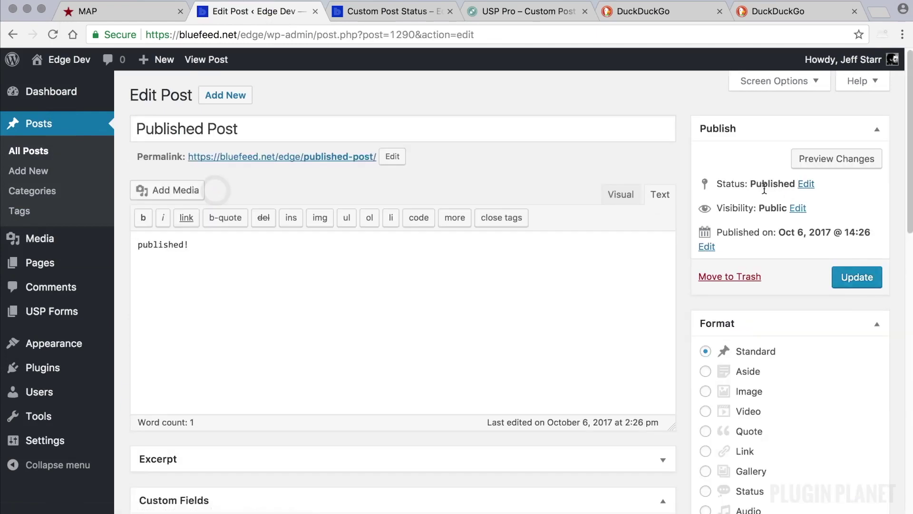
pyautogui.click(41, 151)
pyautogui.click(523, 12)
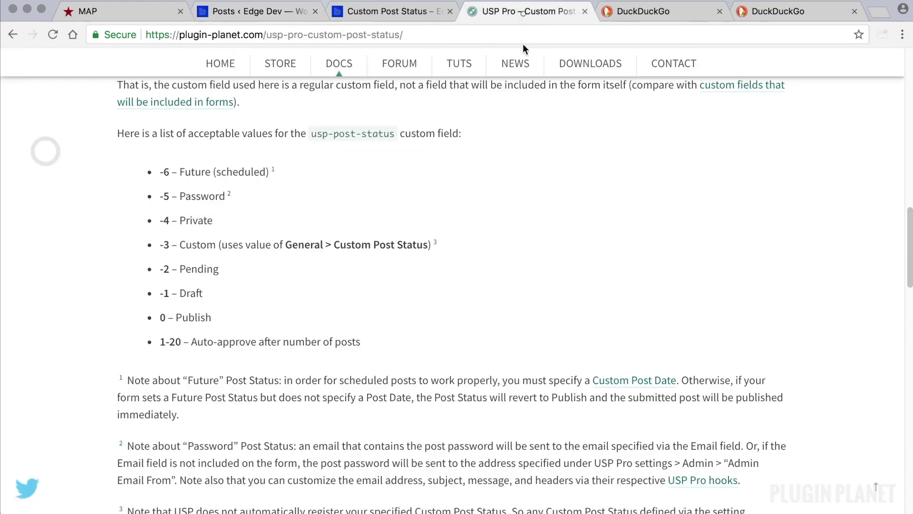
pyautogui.scroll(5, 533, 266)
pyautogui.scroll(10, 533, 267)
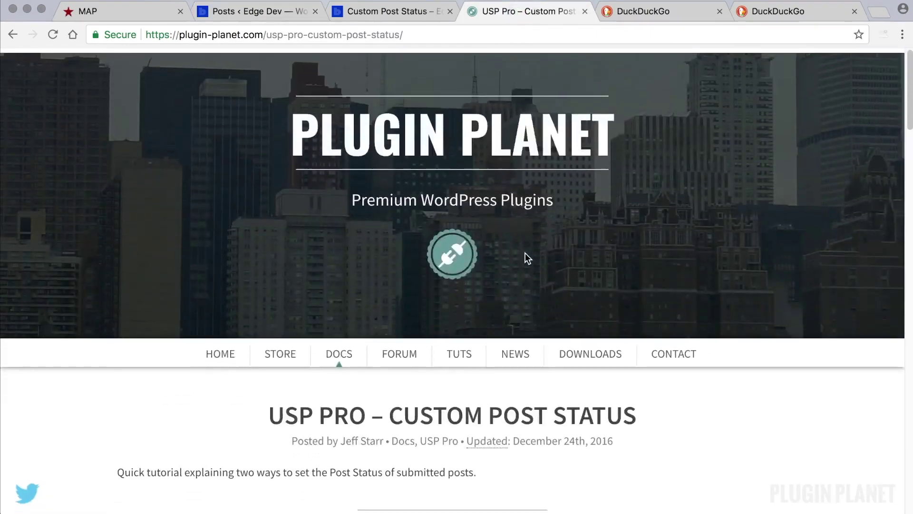
pyautogui.click(367, 12)
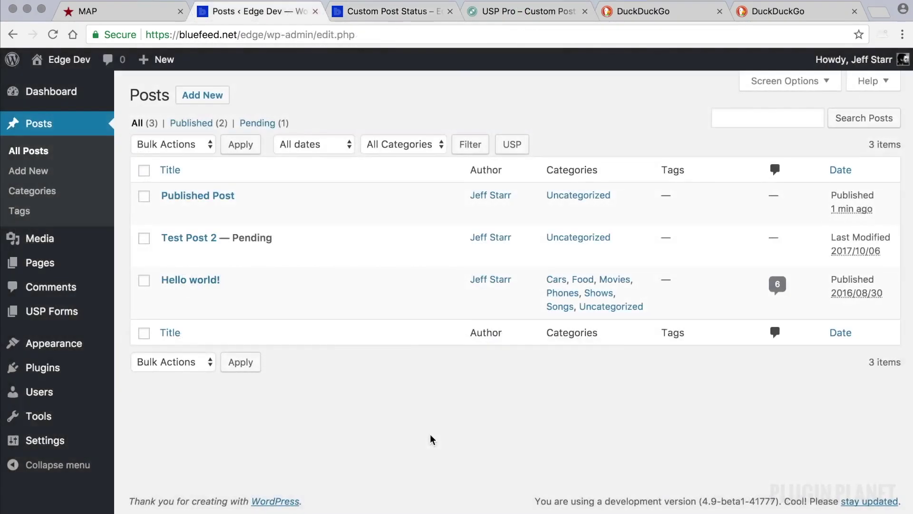